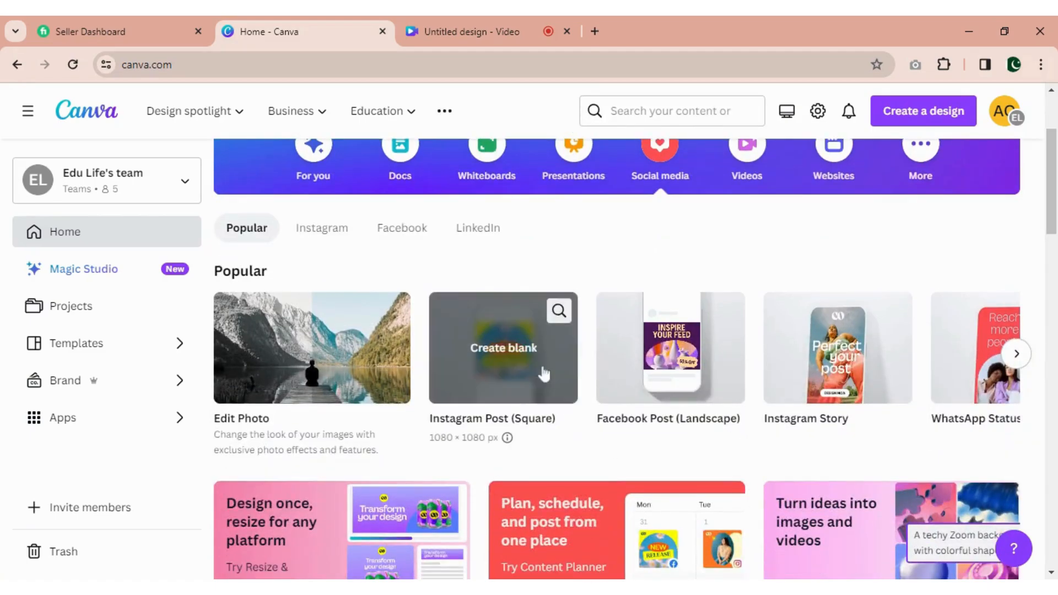
- Create a blank Instagram Post (Square) design and open the collection of Canva apps
{"action": "left_click", "coordinate": [496, 341]}
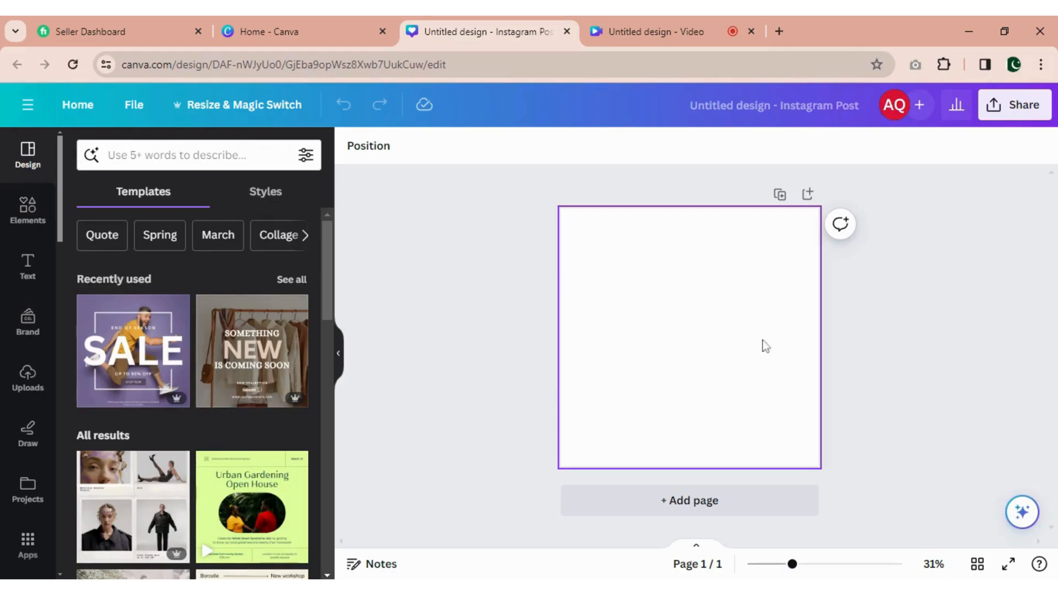
{"action": "scroll", "coordinate": [25, 456], "scroll_direction": "down", "scroll_amount": 1}
{"action": "scroll", "coordinate": [25, 456], "scroll_direction": "down", "scroll_amount": 3}
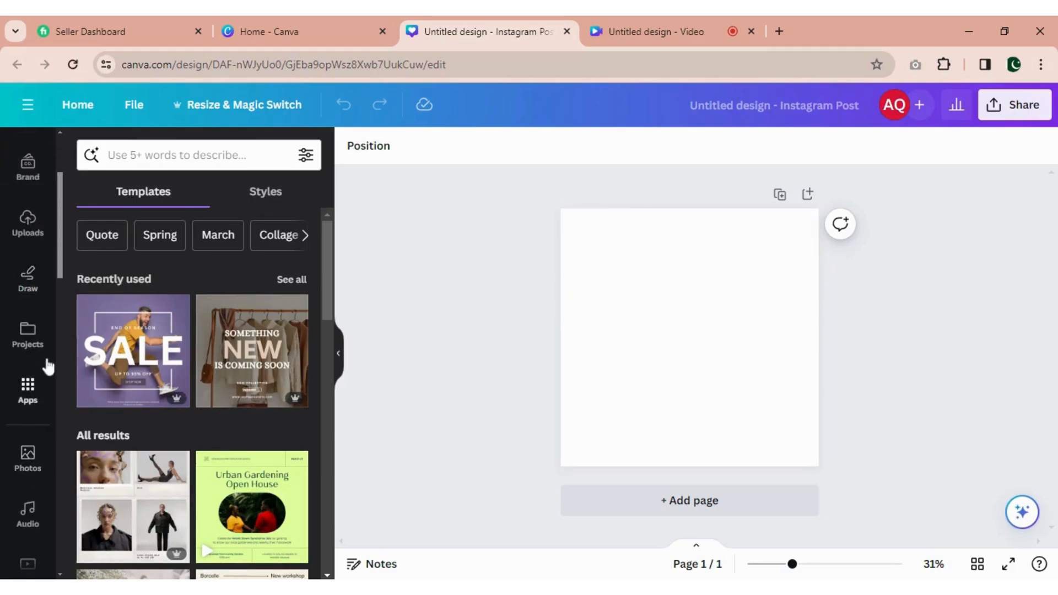
{"action": "left_click", "coordinate": [29, 394]}
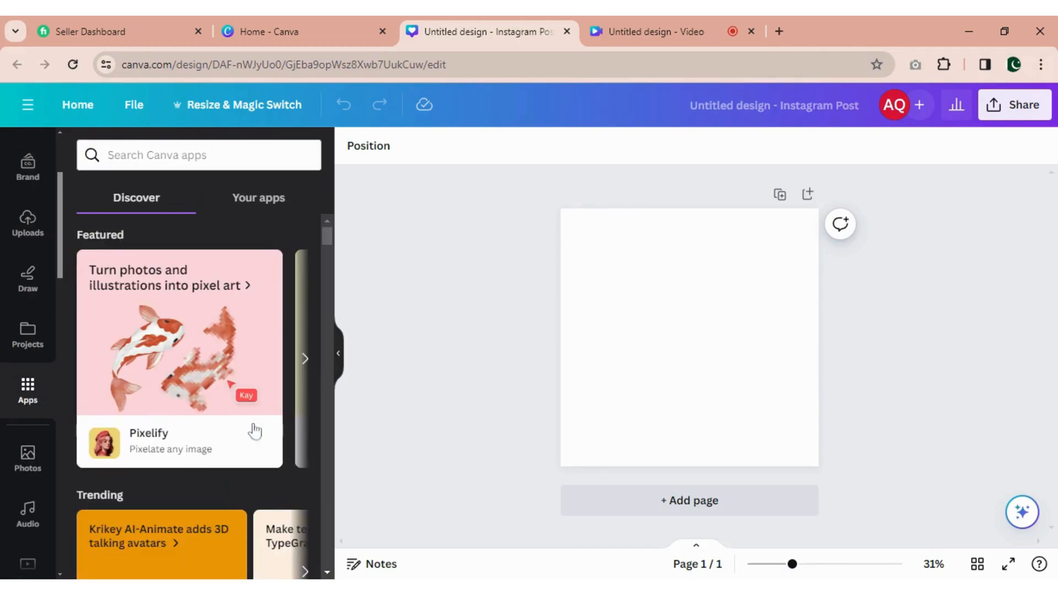
- Browse the featured and trending apps and open the TypeGradient app
{"action": "left_click", "coordinate": [306, 361]}
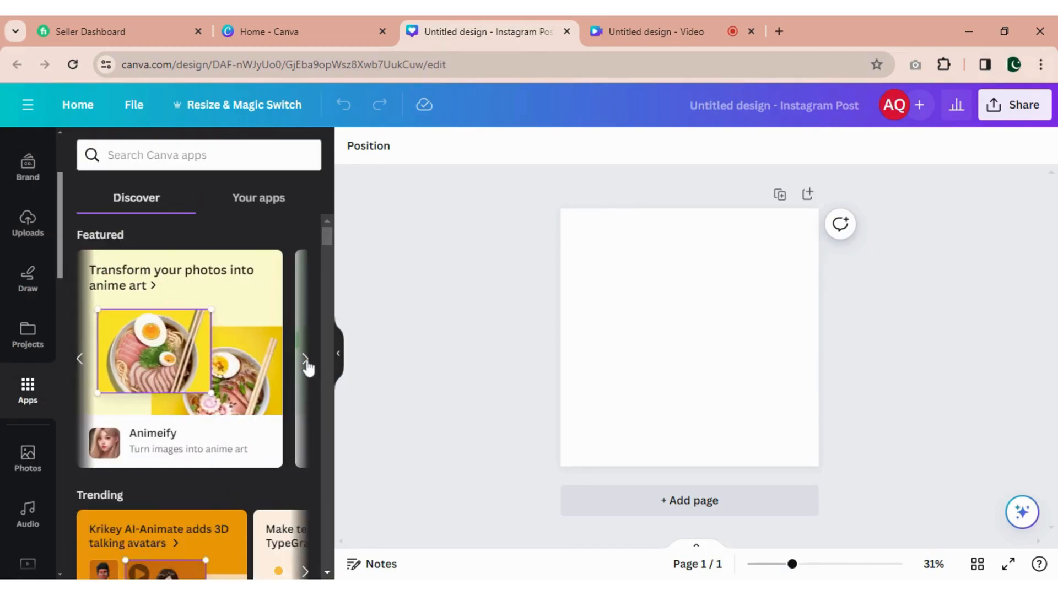
{"action": "left_click", "coordinate": [305, 361]}
{"action": "left_click", "coordinate": [305, 360]}
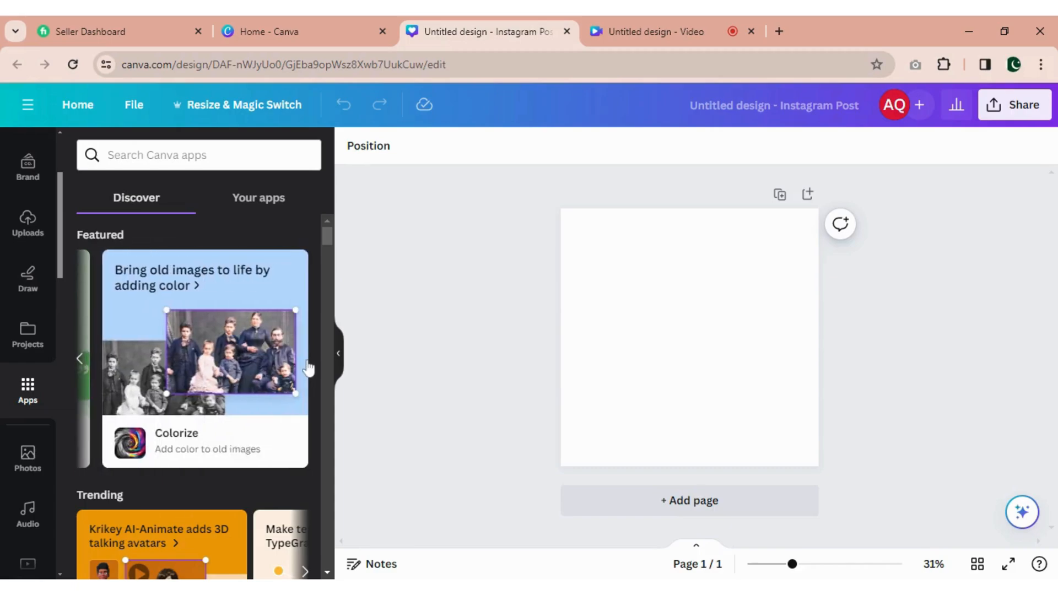
{"action": "scroll", "coordinate": [308, 368], "scroll_direction": "down", "scroll_amount": 4}
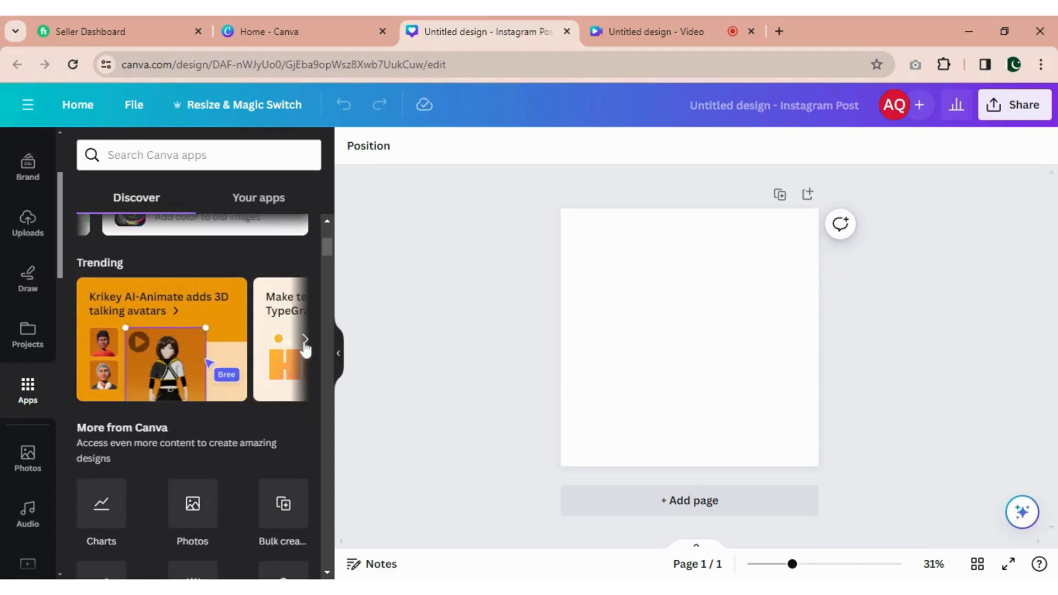
{"action": "left_click", "coordinate": [305, 340]}
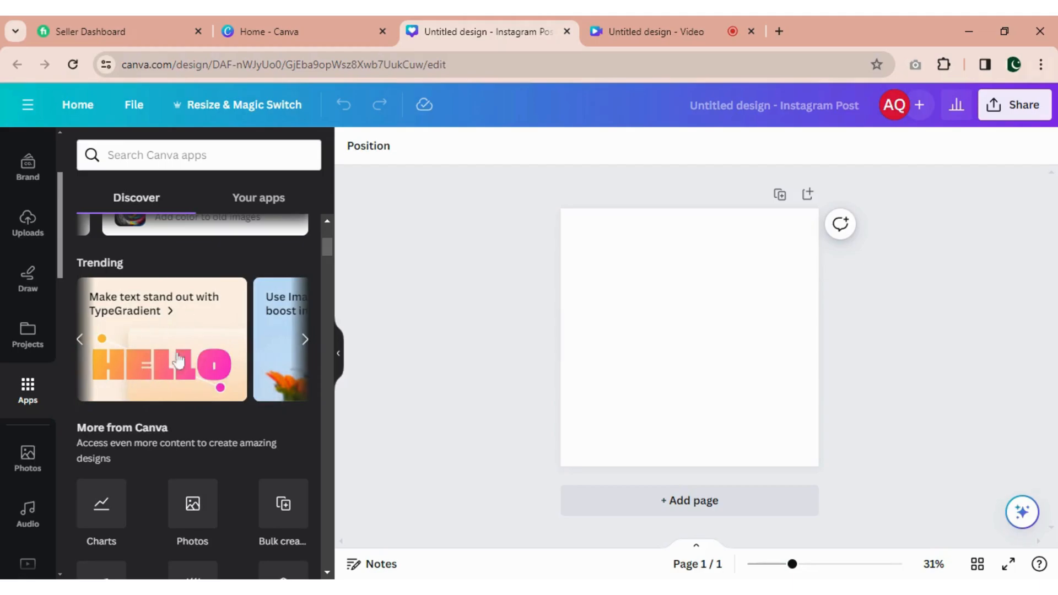
{"action": "left_click", "coordinate": [152, 353]}
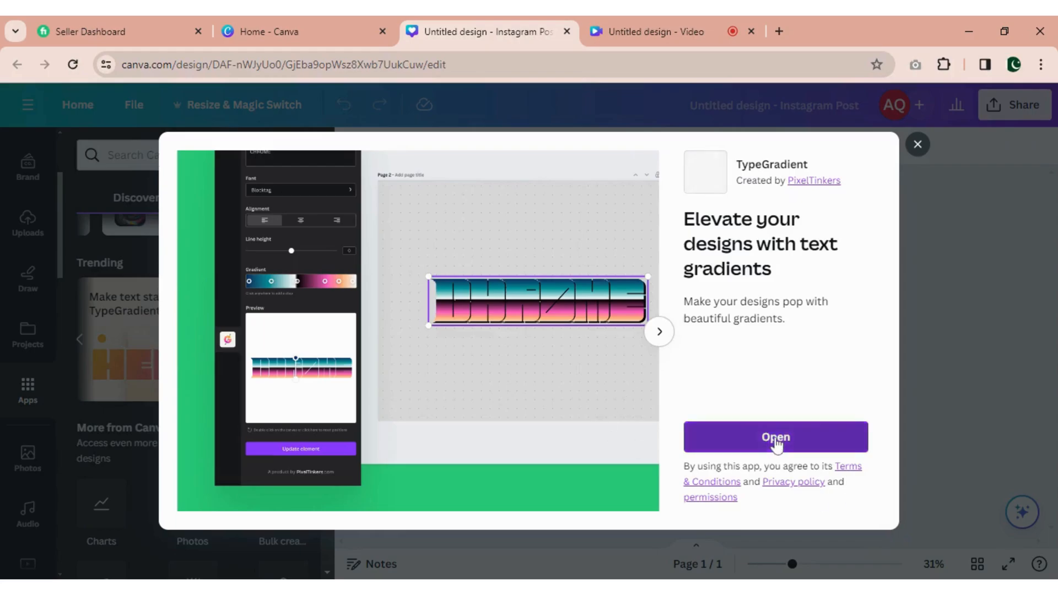
{"action": "left_click", "coordinate": [776, 438]}
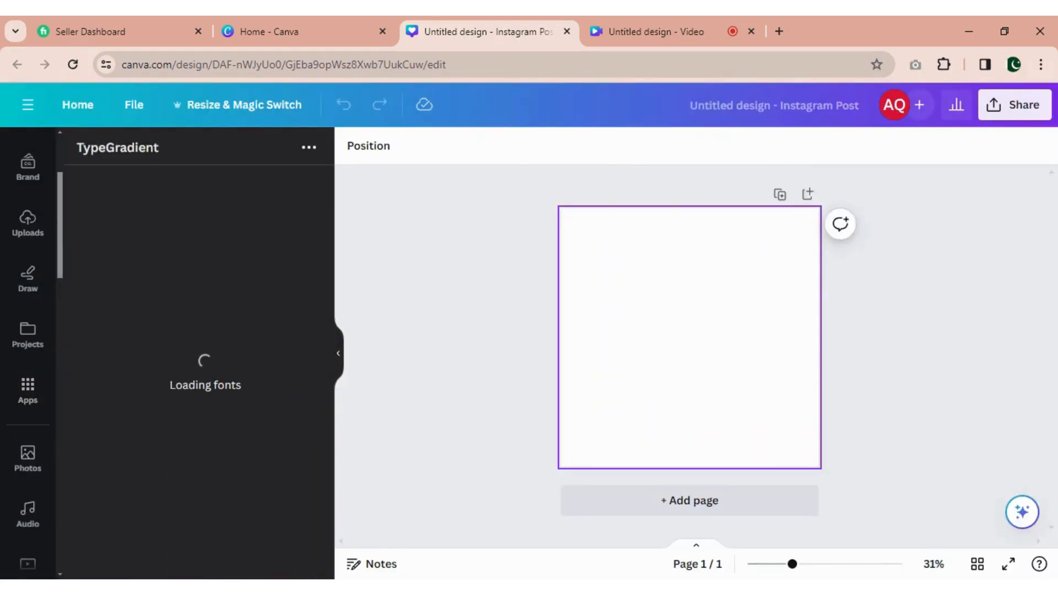
- Replace the TypeGradient main text with "Tech & Trick" and set its font to 10 Pixel Regular
{"action": "key", "text": "BackSpace"}
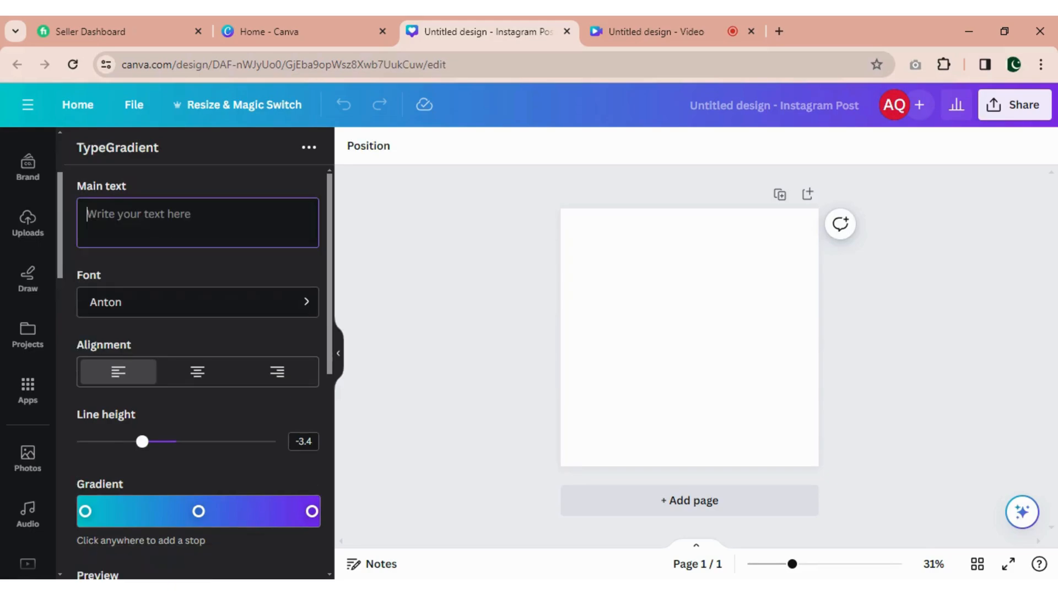
{"action": "type", "text": "Tech & Trick"}
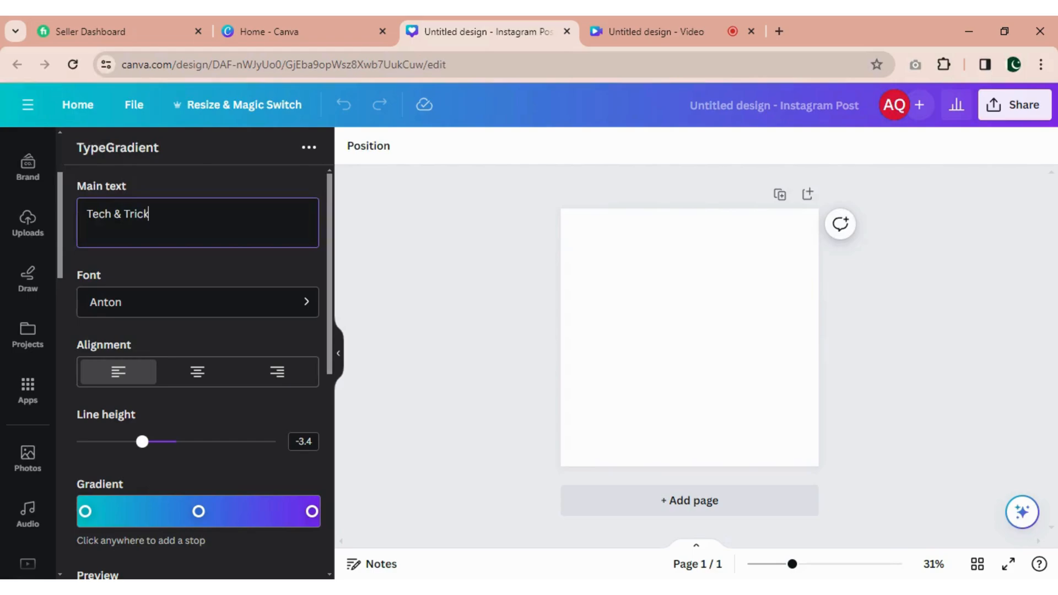
{"action": "left_click", "coordinate": [307, 302]}
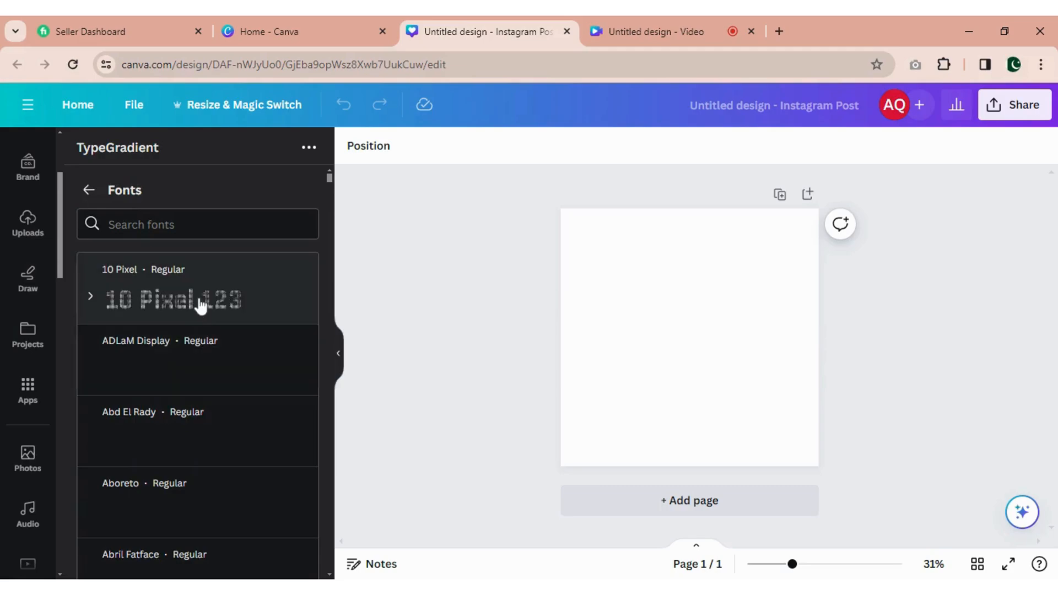
{"action": "scroll", "coordinate": [201, 304], "scroll_direction": "down", "scroll_amount": 1}
{"action": "scroll", "coordinate": [201, 304], "scroll_direction": "up", "scroll_amount": 1}
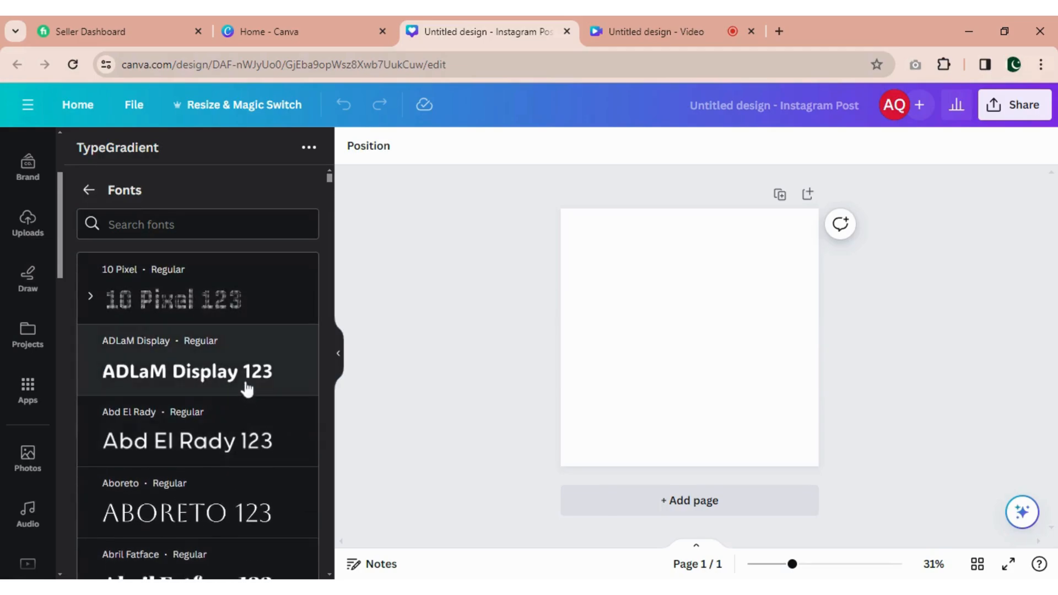
{"action": "left_click", "coordinate": [222, 310]}
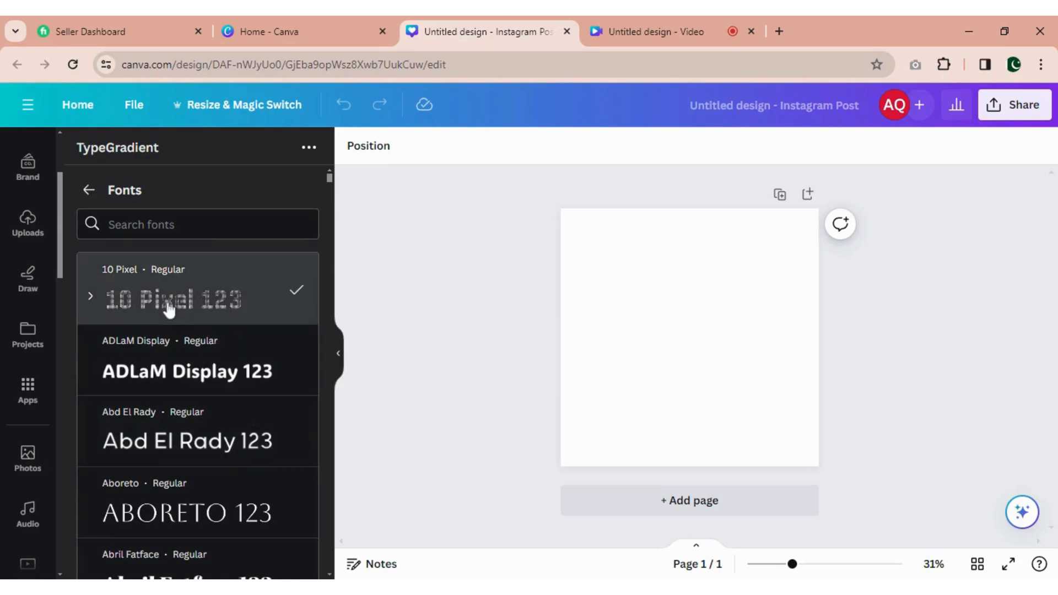
{"action": "scroll", "coordinate": [326, 279], "scroll_direction": "down", "scroll_amount": 5}
{"action": "scroll", "coordinate": [325, 243], "scroll_direction": "down", "scroll_amount": 3}
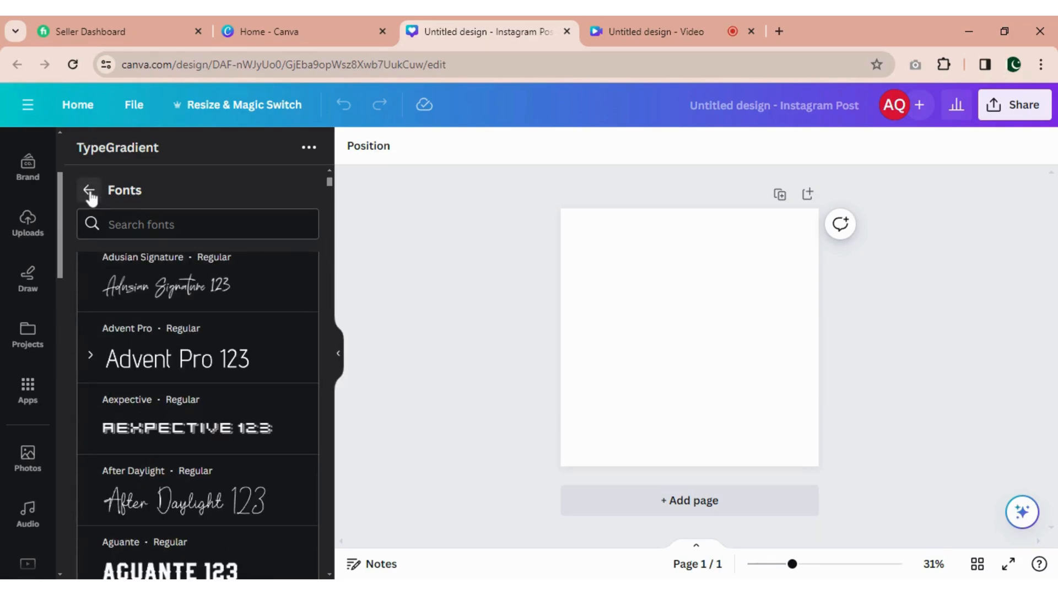
{"action": "left_click", "coordinate": [88, 189]}
- Recolor the three gradient stops in order to gold #cc9300, magenta #df33e3 and red #ef2626
{"action": "scroll", "coordinate": [222, 369], "scroll_direction": "up", "scroll_amount": 7}
{"action": "scroll", "coordinate": [219, 371], "scroll_direction": "down", "scroll_amount": 6}
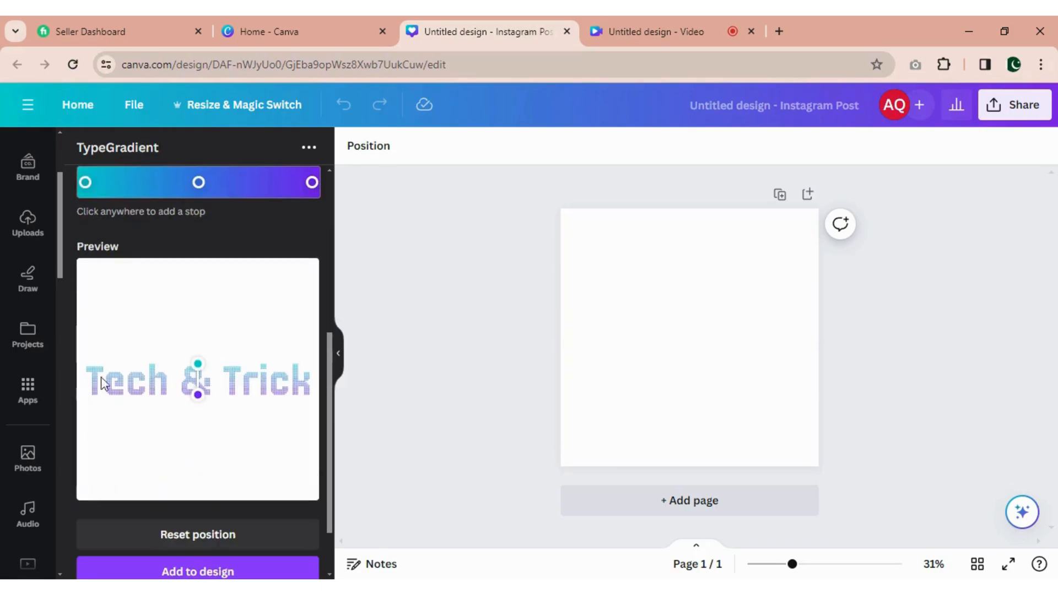
{"action": "scroll", "coordinate": [237, 385], "scroll_direction": "up", "scroll_amount": 6}
{"action": "scroll", "coordinate": [185, 375], "scroll_direction": "down", "scroll_amount": 4}
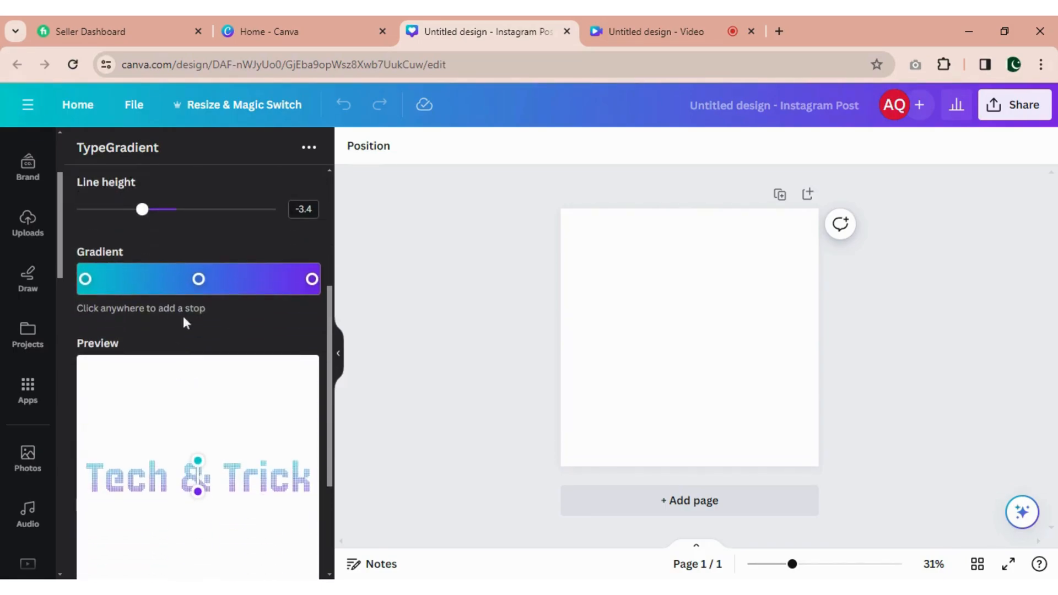
{"action": "left_click", "coordinate": [85, 280]}
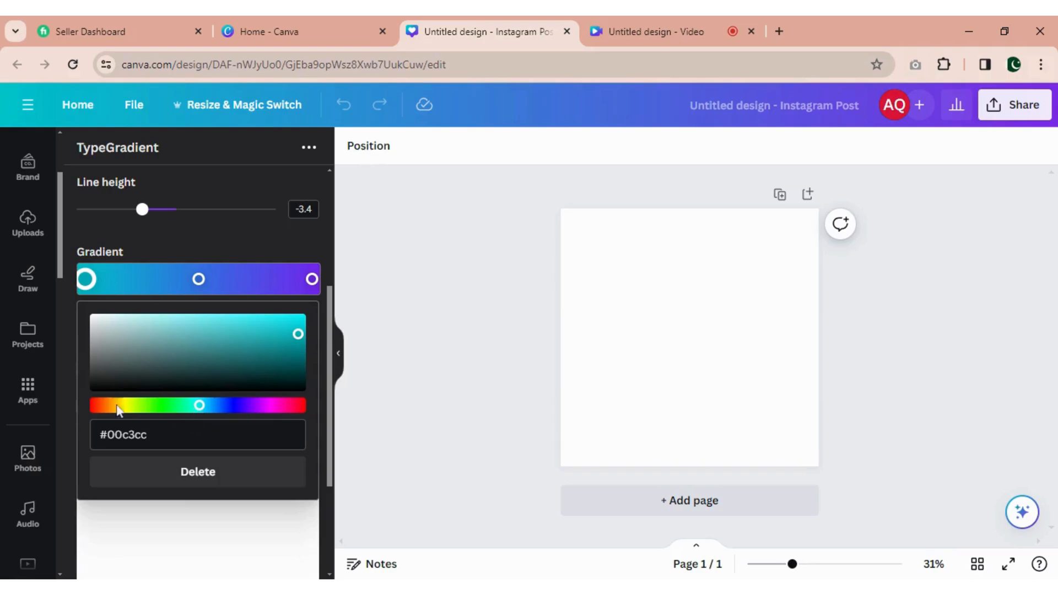
{"action": "left_click_drag", "start_coordinate": [199, 406], "coordinate": [118, 409]}
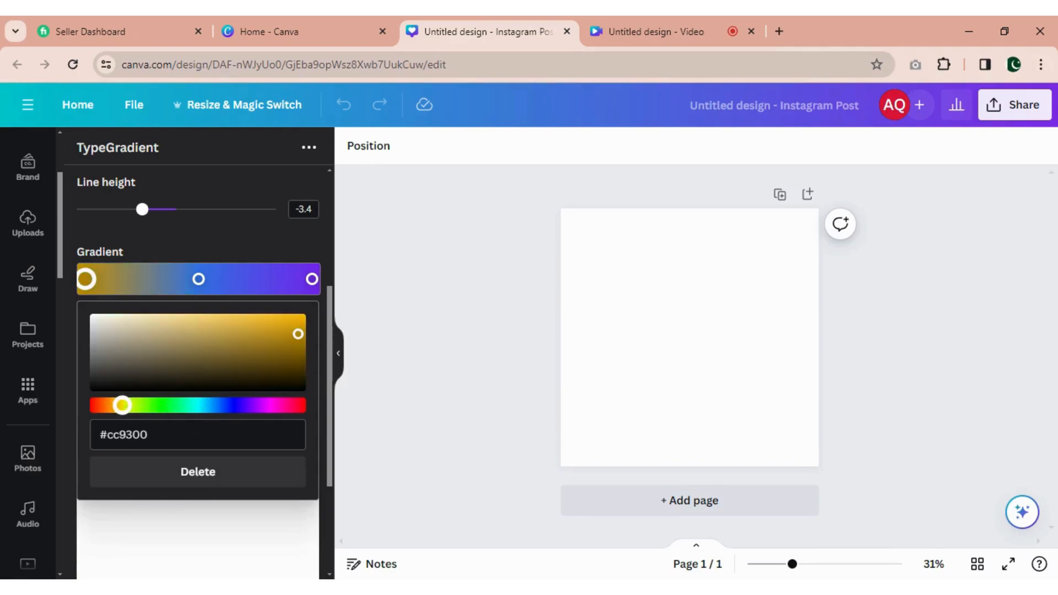
{"action": "left_click", "coordinate": [200, 280]}
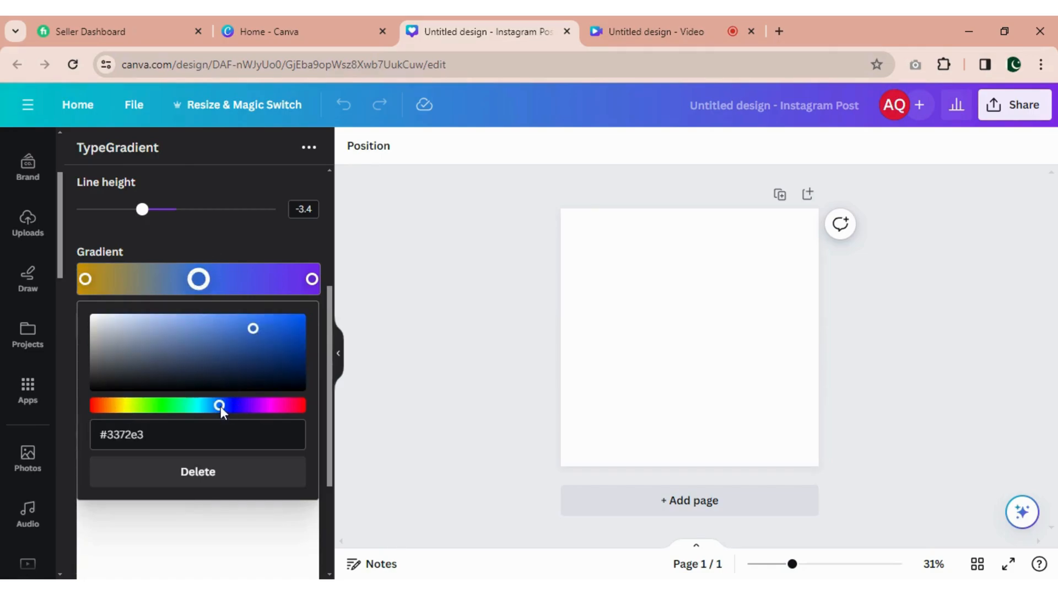
{"action": "left_click_drag", "start_coordinate": [219, 406], "coordinate": [264, 406]}
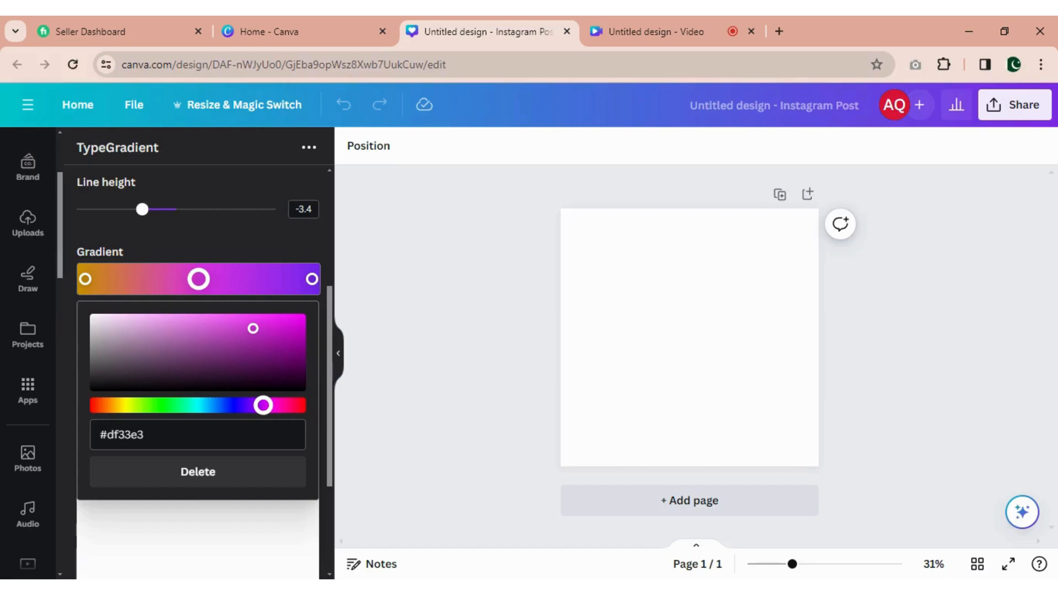
{"action": "left_click", "coordinate": [312, 278]}
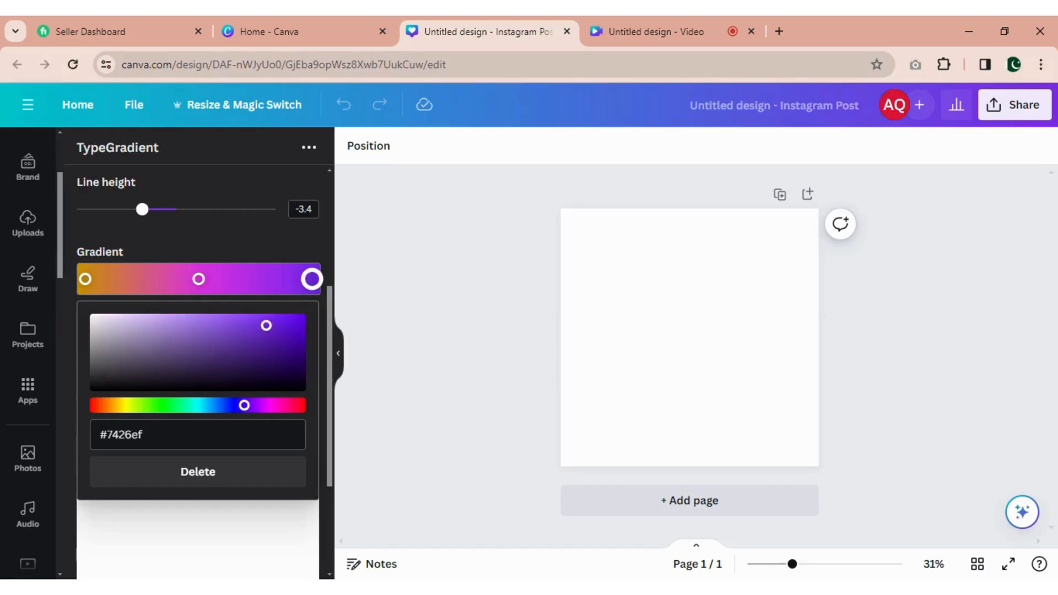
{"action": "left_click", "coordinate": [299, 404]}
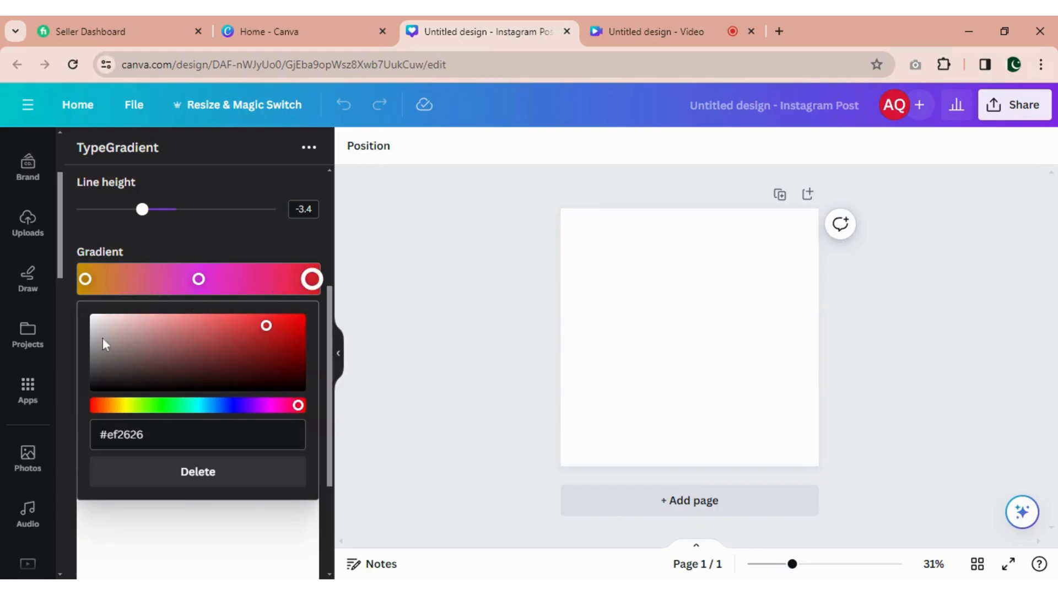
- Add a green #49ff45 stop between the first and middle gradient stops and delete it again
{"action": "left_click", "coordinate": [139, 278]}
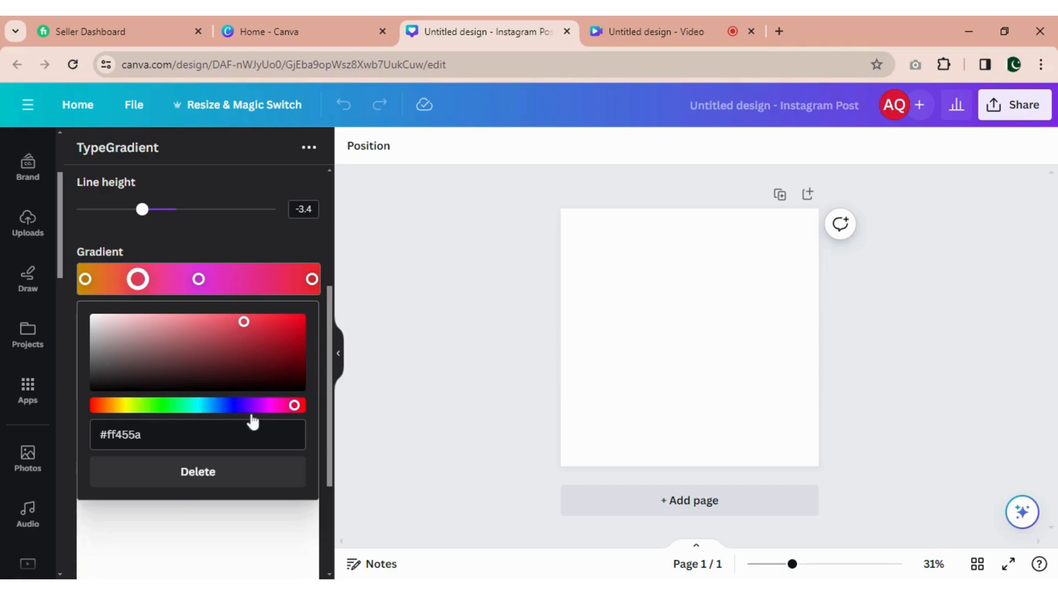
{"action": "left_click", "coordinate": [162, 406]}
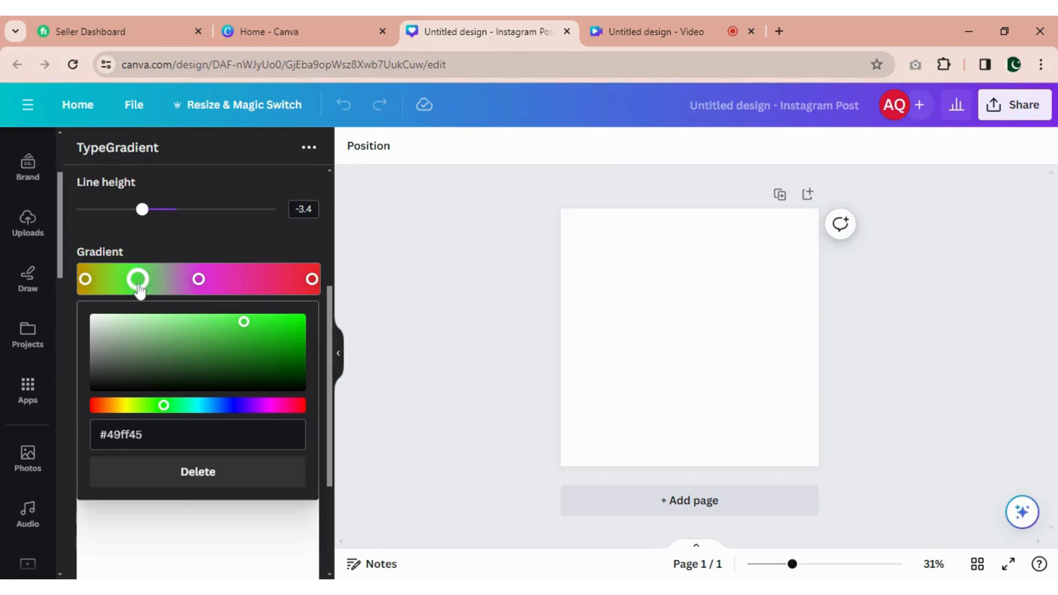
{"action": "left_click", "coordinate": [209, 478]}
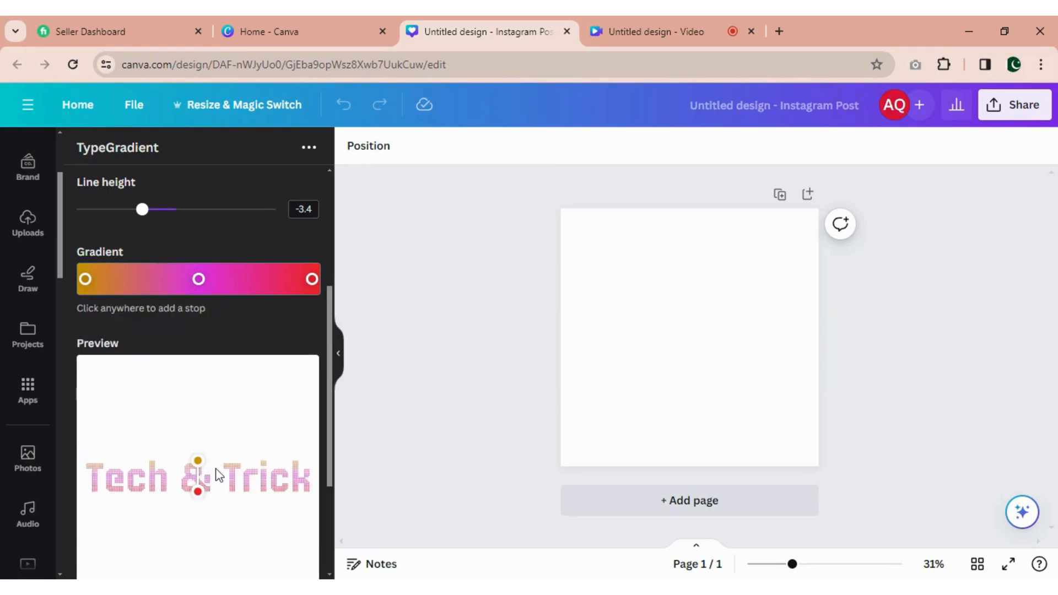
- Stretch the gradient line diagonally across the previewed text, with the gold end at upper left and the red end at lower right
{"action": "scroll", "coordinate": [215, 463], "scroll_direction": "down", "scroll_amount": 3}
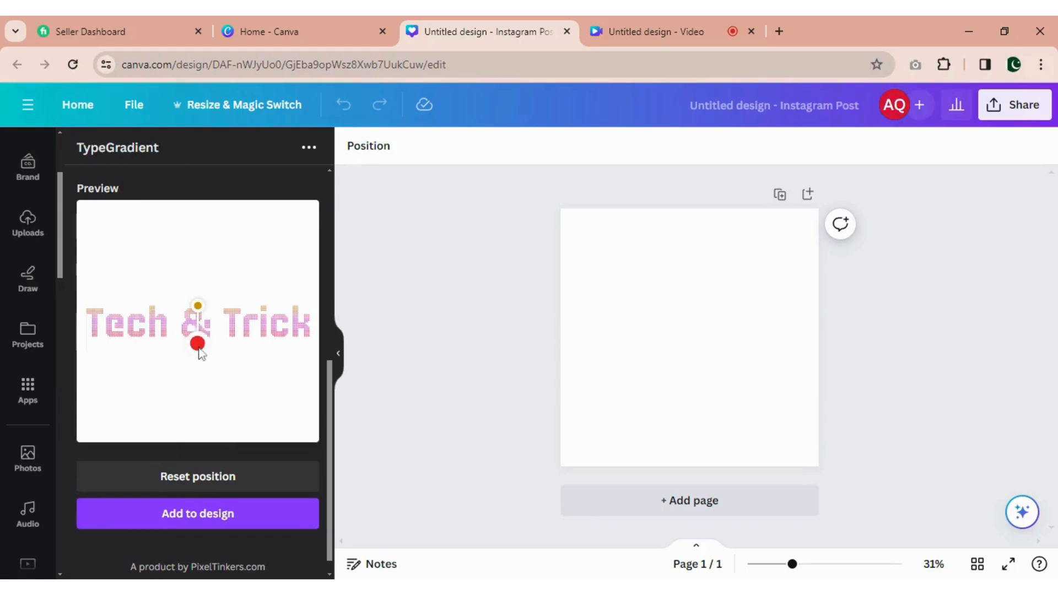
{"action": "left_click_drag", "start_coordinate": [199, 348], "coordinate": [289, 388]}
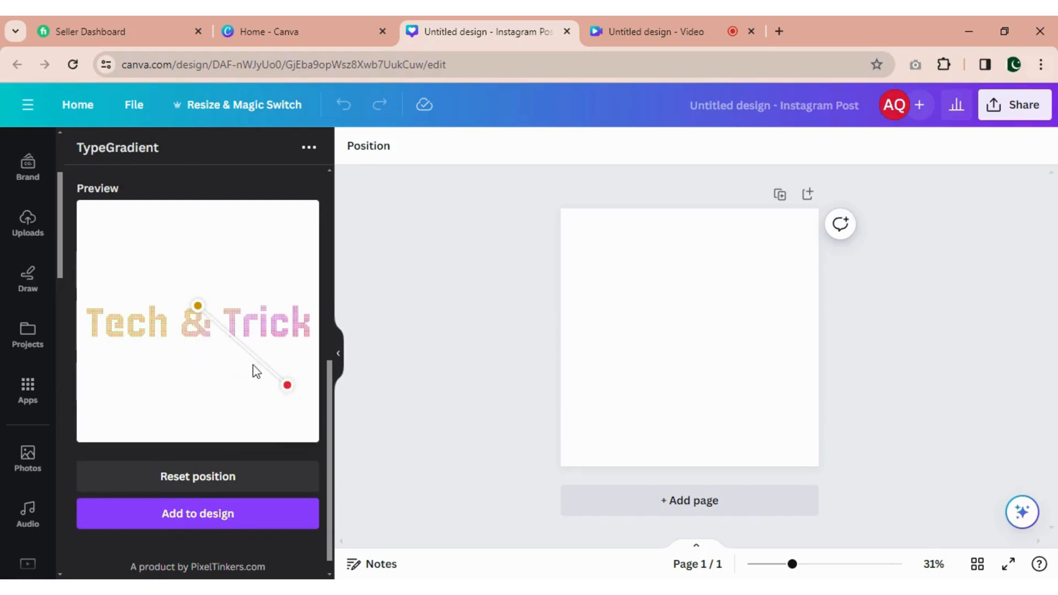
{"action": "left_click_drag", "start_coordinate": [197, 310], "coordinate": [97, 273]}
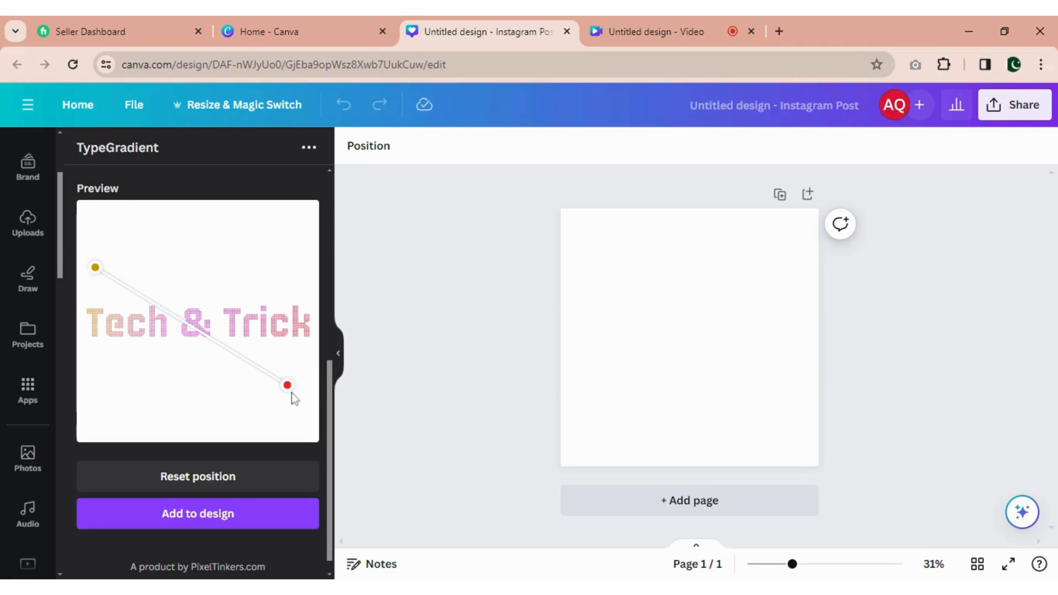
{"action": "left_click_drag", "start_coordinate": [289, 386], "coordinate": [300, 372]}
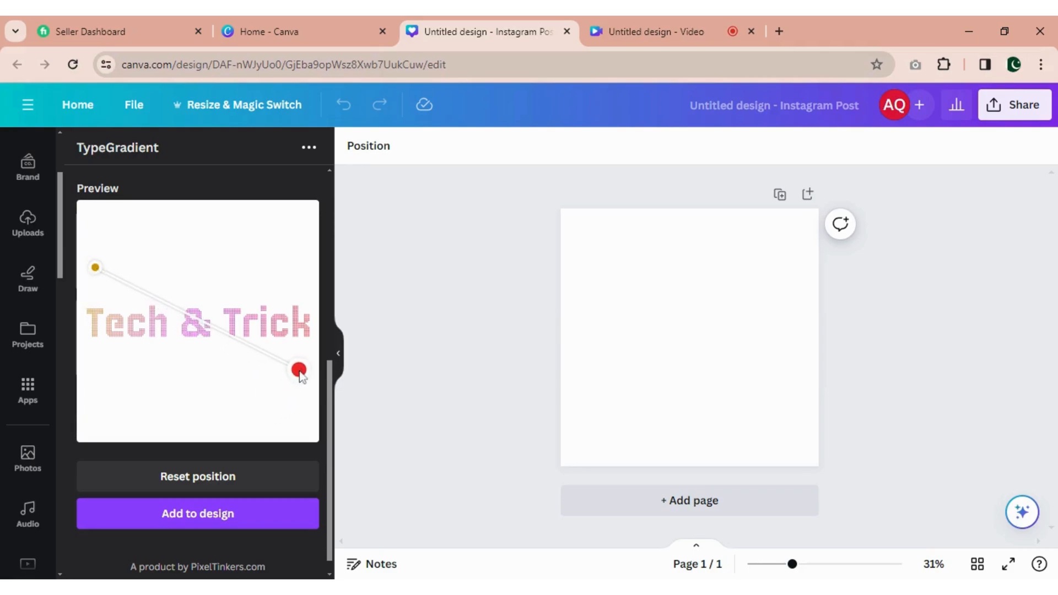
- Add the "Tech & Trick" gradient text to the design and enlarge it to nearly the full page width
{"action": "left_click", "coordinate": [209, 513]}
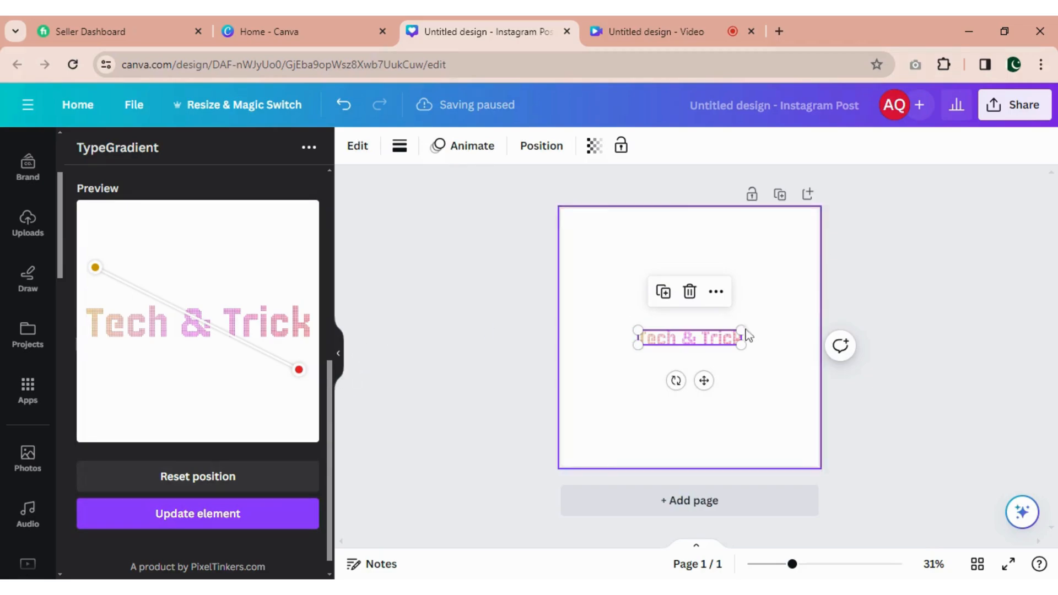
{"action": "left_click_drag", "start_coordinate": [741, 346], "coordinate": [801, 415]}
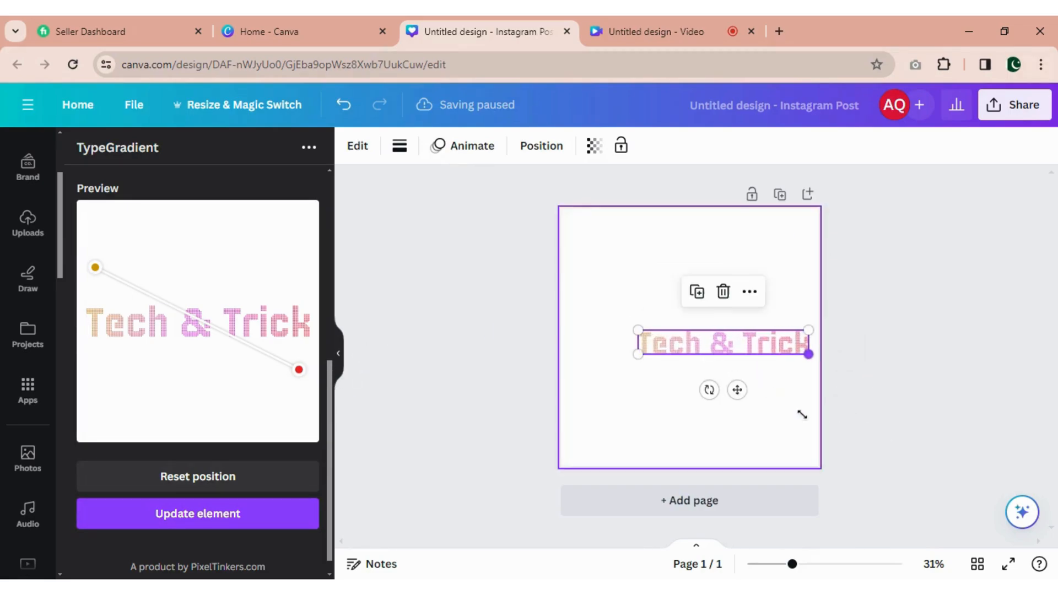
{"action": "left_click_drag", "start_coordinate": [637, 330], "coordinate": [576, 291]}
{"action": "left_click", "coordinate": [782, 396]}
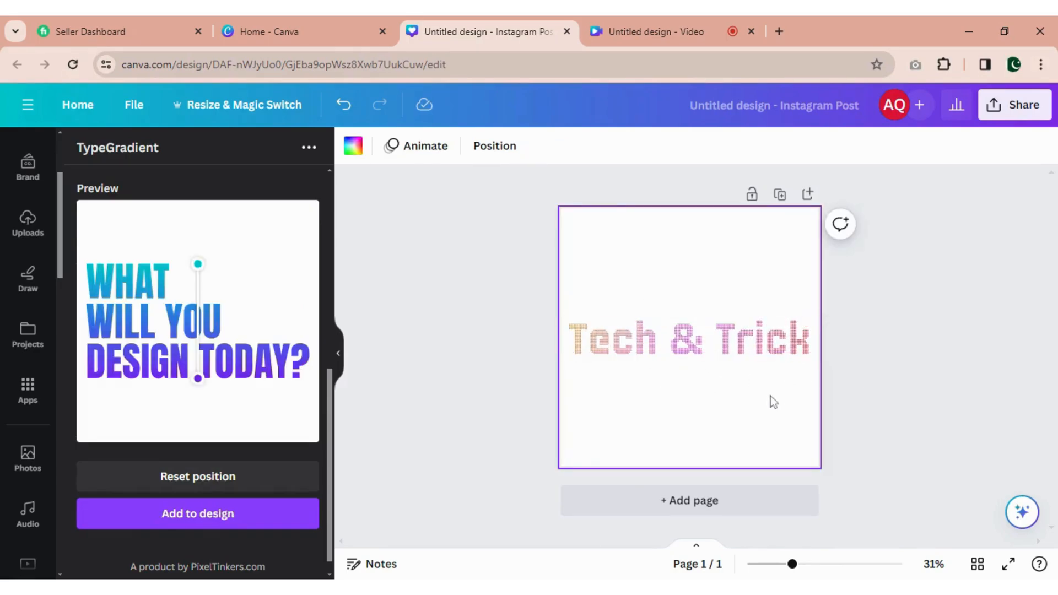
- Replace the sample main text in TypeGradient with "Tech & Trick"
{"action": "scroll", "coordinate": [246, 396], "scroll_direction": "up", "scroll_amount": 8}
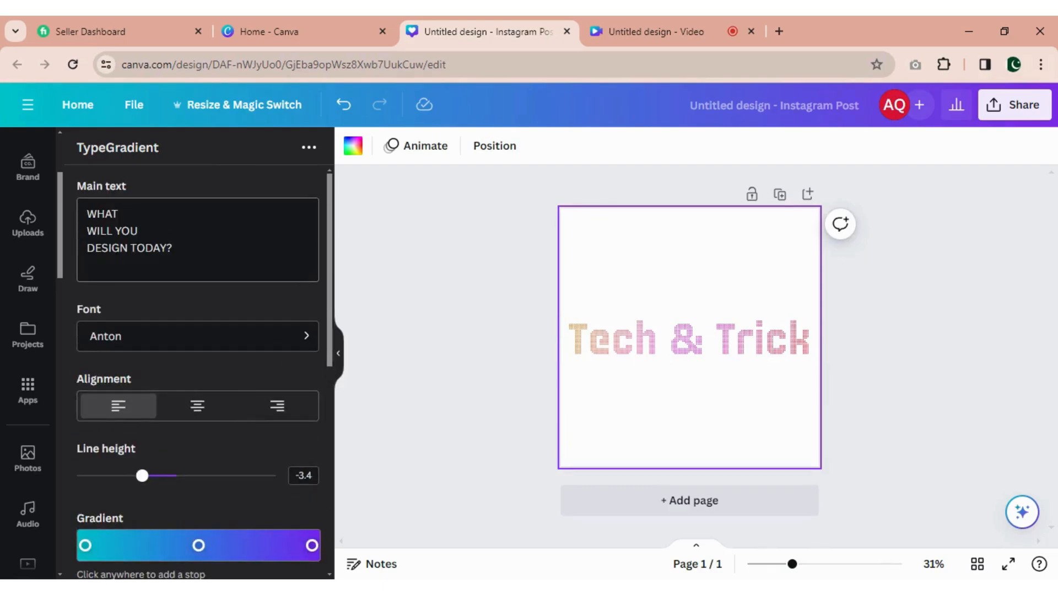
{"action": "left_click_drag", "start_coordinate": [171, 248], "coordinate": [87, 213]}
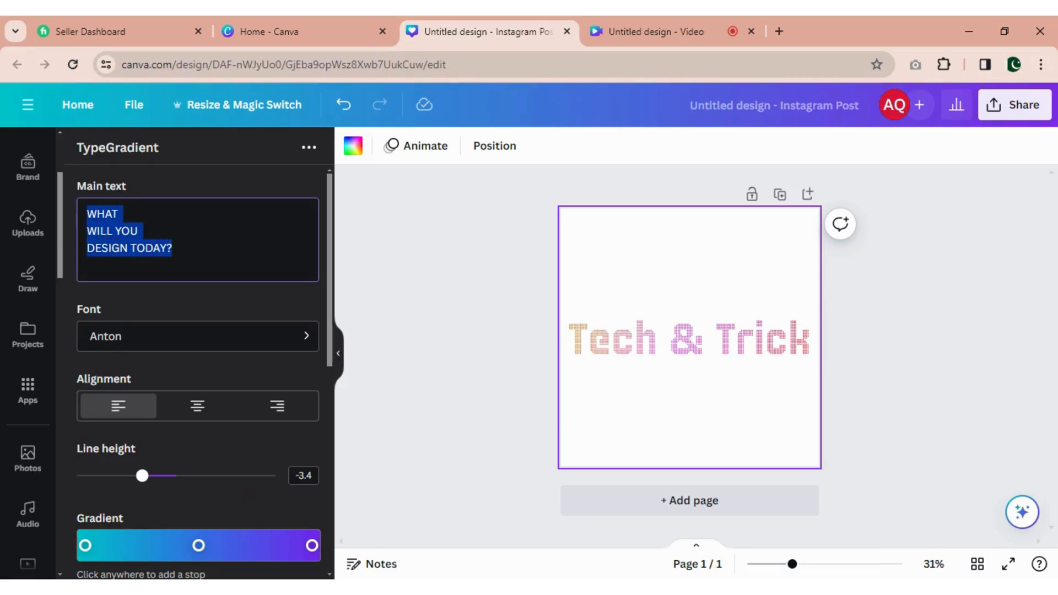
{"action": "type", "text": "Tech & Trick"}
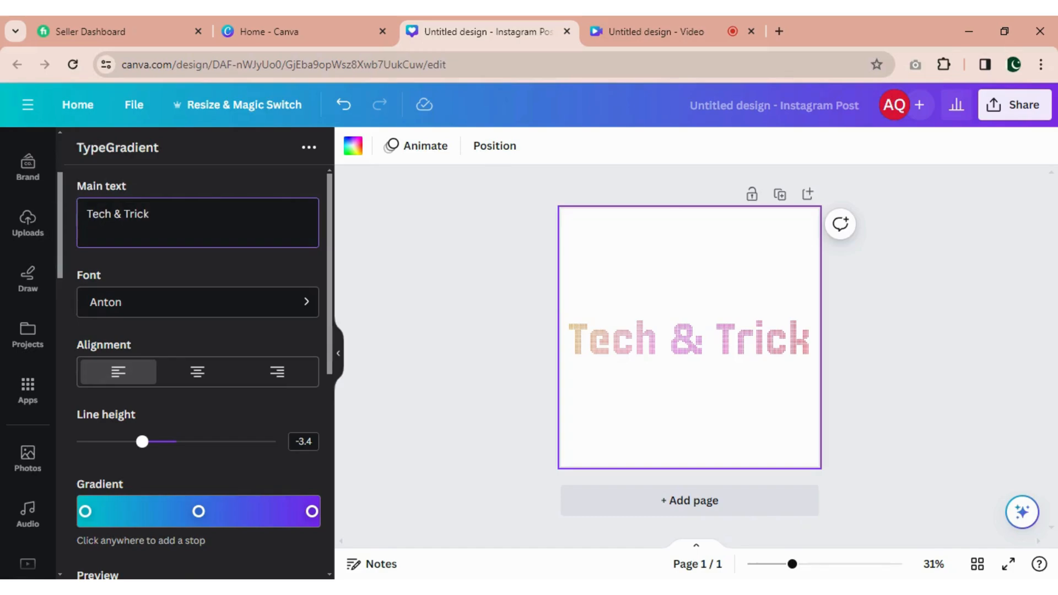
- Set the font of the gradient text to Accelerator Regular
{"action": "left_click", "coordinate": [307, 305]}
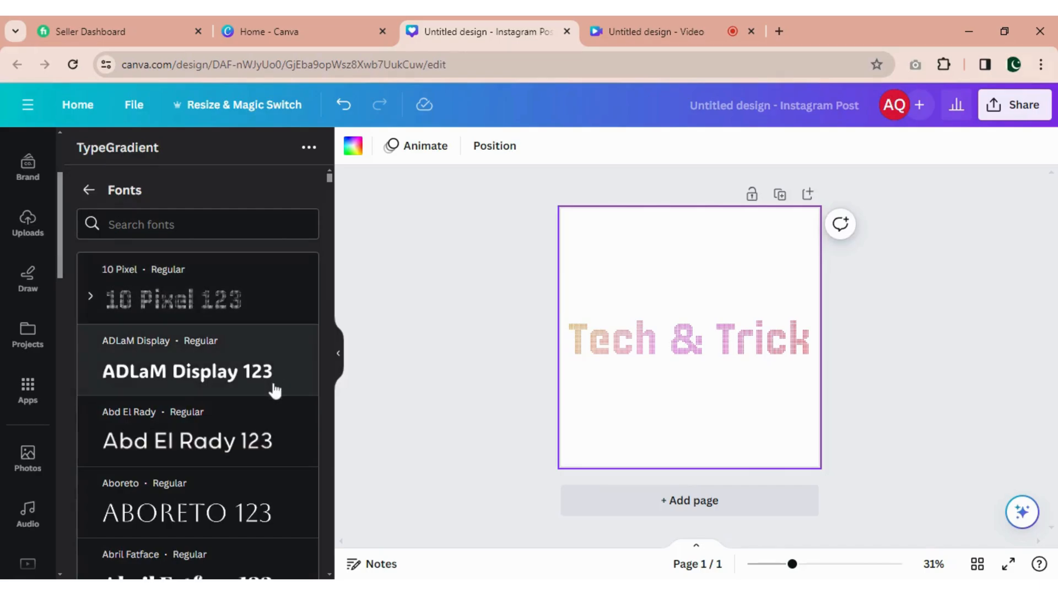
{"action": "scroll", "coordinate": [274, 390], "scroll_direction": "down", "scroll_amount": 7}
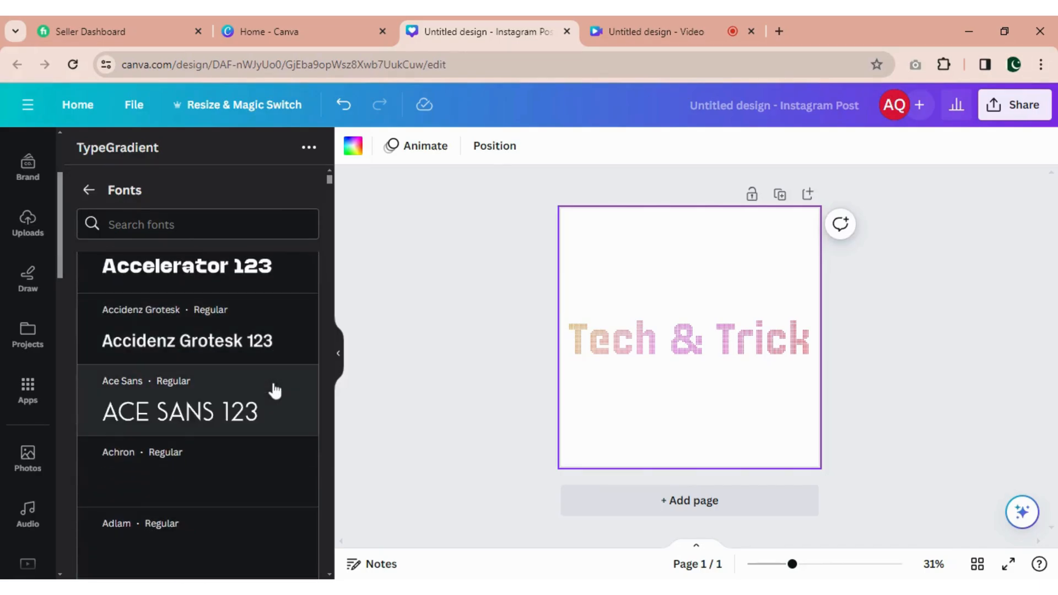
{"action": "scroll", "coordinate": [199, 366], "scroll_direction": "up", "scroll_amount": 1}
{"action": "left_click", "coordinate": [197, 351]}
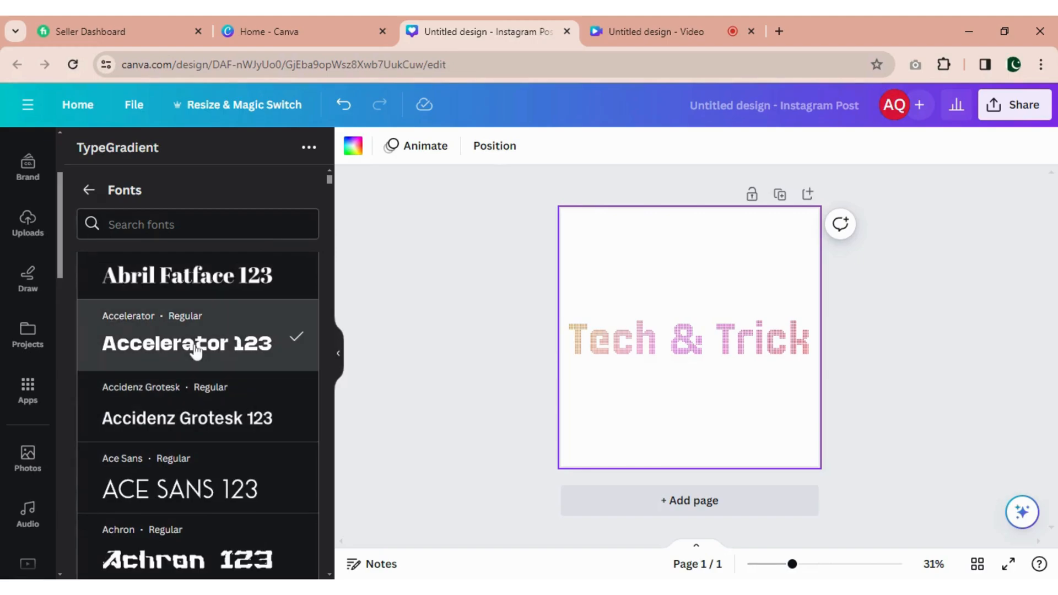
{"action": "left_click", "coordinate": [88, 192]}
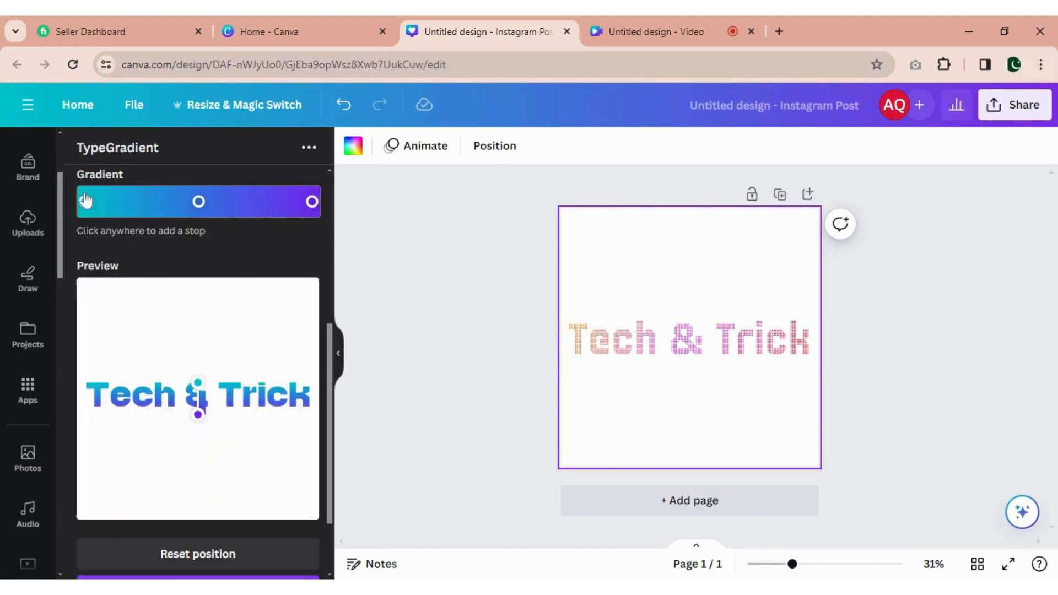
- Recolor the three gradient stops in order to orange-red, purple and pink #ef2693
{"action": "left_click", "coordinate": [86, 202]}
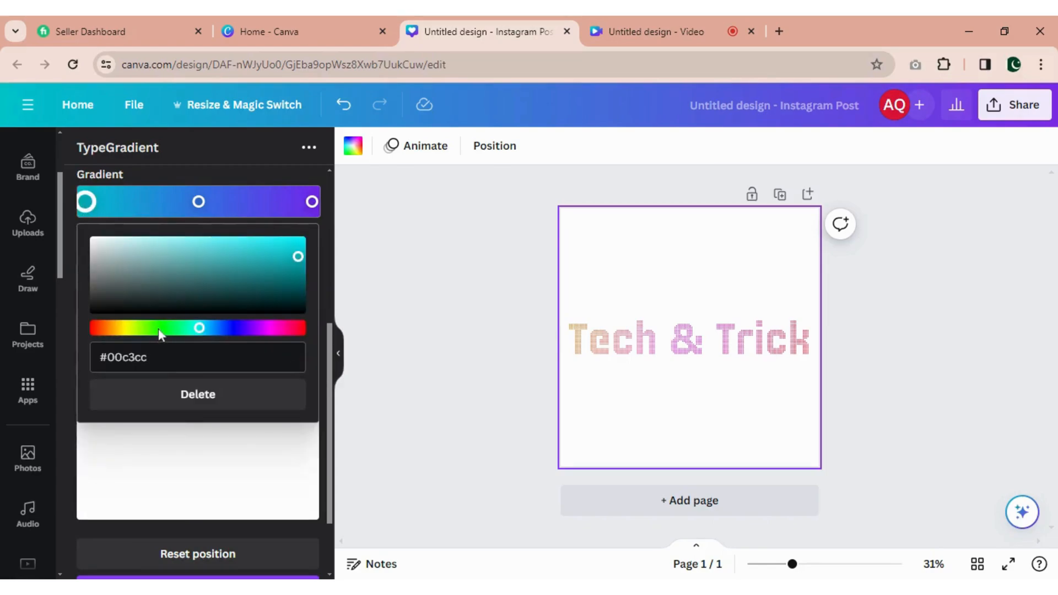
{"action": "left_click", "coordinate": [103, 329]}
{"action": "left_click_drag", "start_coordinate": [298, 256], "coordinate": [269, 246]}
{"action": "left_click", "coordinate": [198, 201]}
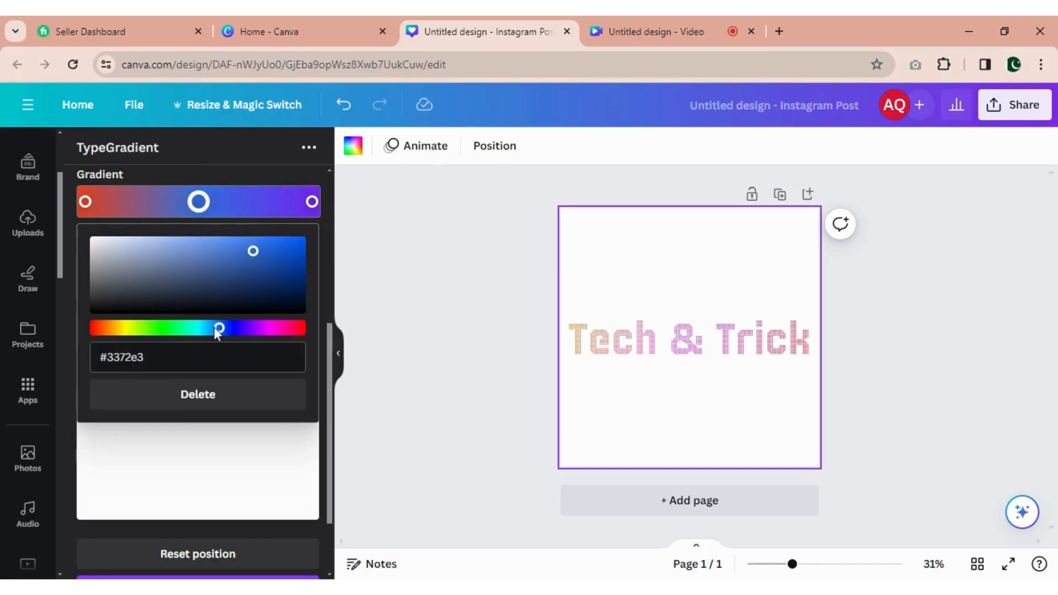
{"action": "left_click_drag", "start_coordinate": [216, 328], "coordinate": [280, 329]}
{"action": "left_click", "coordinate": [311, 202]}
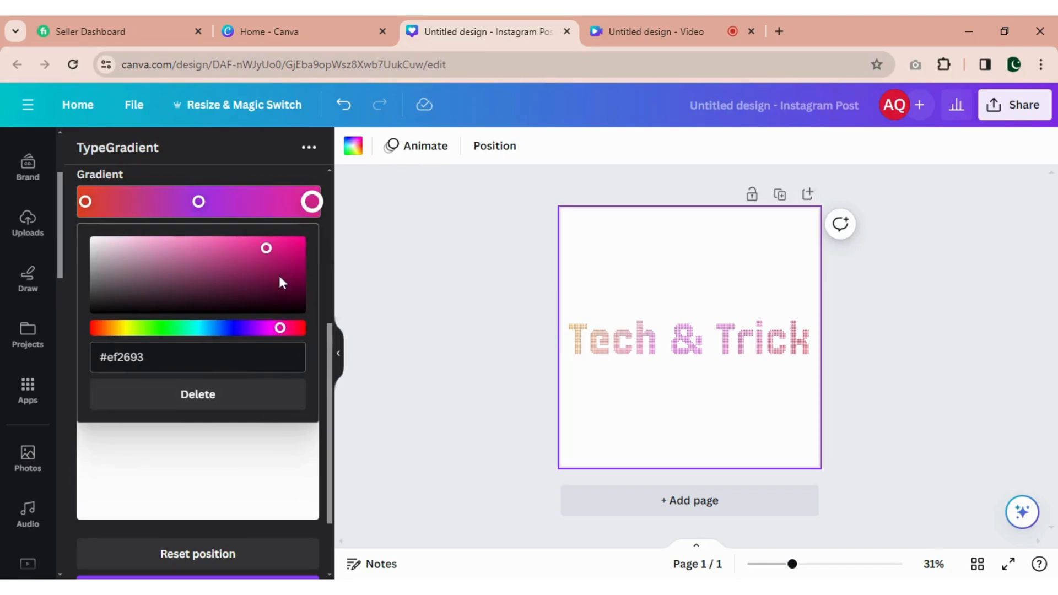
- Set the line height to 4.7 and lay the gradient line horizontally across the previewed text, orange-red end on "Tech" and pink end on "Trick"
{"action": "scroll", "coordinate": [279, 274], "scroll_direction": "up", "scroll_amount": 3}
{"action": "scroll", "coordinate": [167, 222], "scroll_direction": "down", "scroll_amount": 2}
{"action": "left_click_drag", "start_coordinate": [143, 210], "coordinate": [223, 214]}
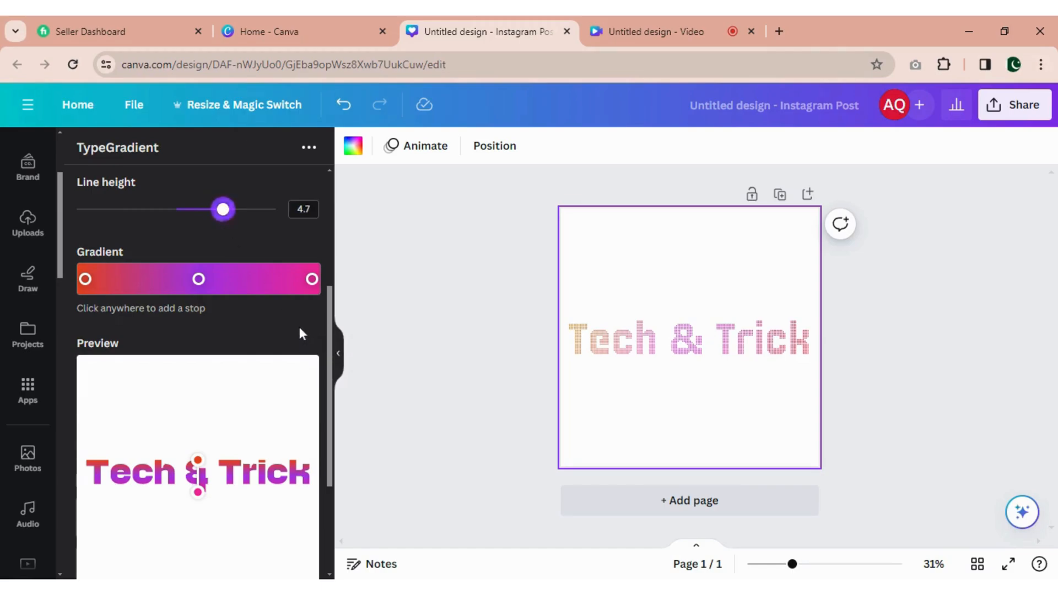
{"action": "scroll", "coordinate": [298, 330], "scroll_direction": "down", "scroll_amount": 3}
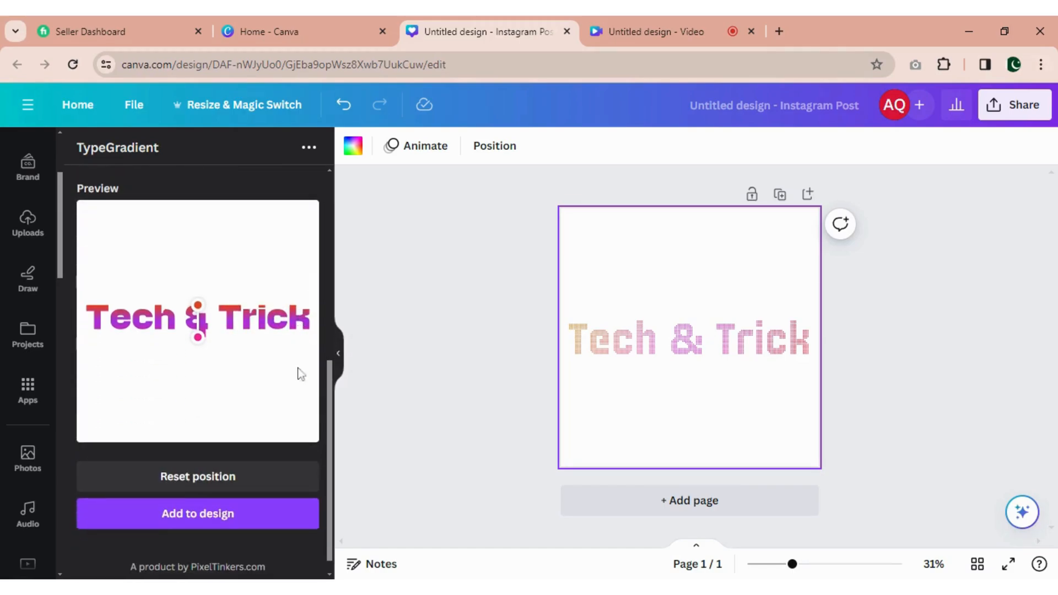
{"action": "left_click_drag", "start_coordinate": [200, 339], "coordinate": [159, 313]}
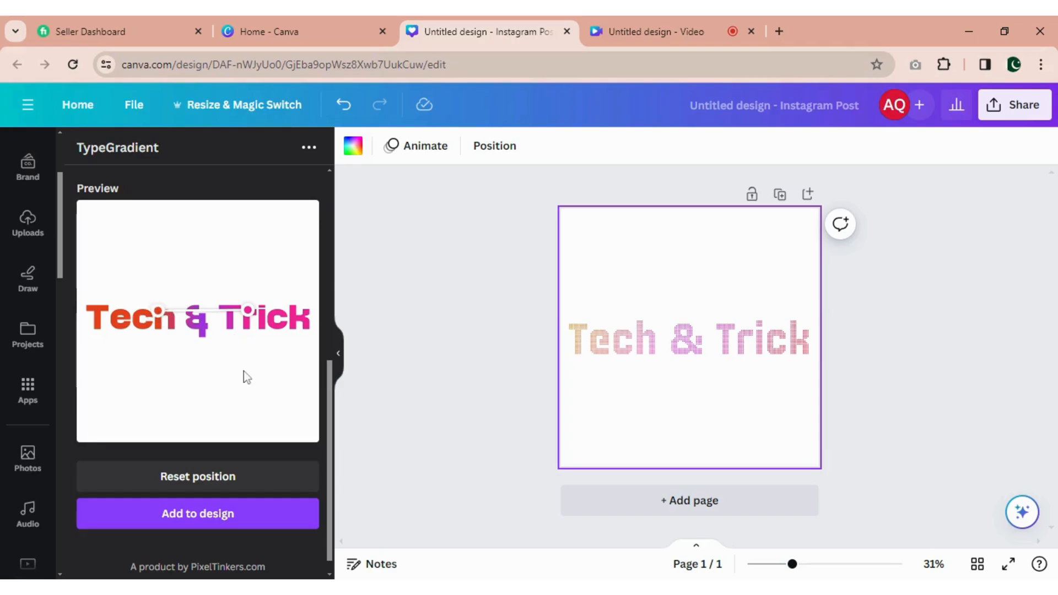
- Add the new gradient text to the design, place it below the first "Tech & Trick" and enlarge it to the same width
{"action": "left_click", "coordinate": [222, 515]}
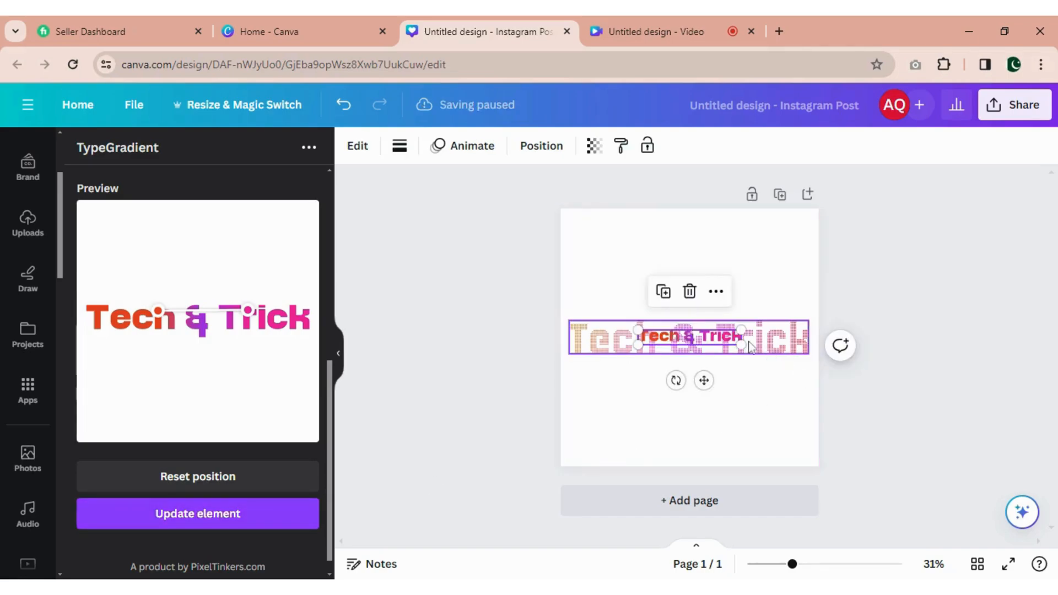
{"action": "left_click_drag", "start_coordinate": [741, 345], "coordinate": [803, 429]}
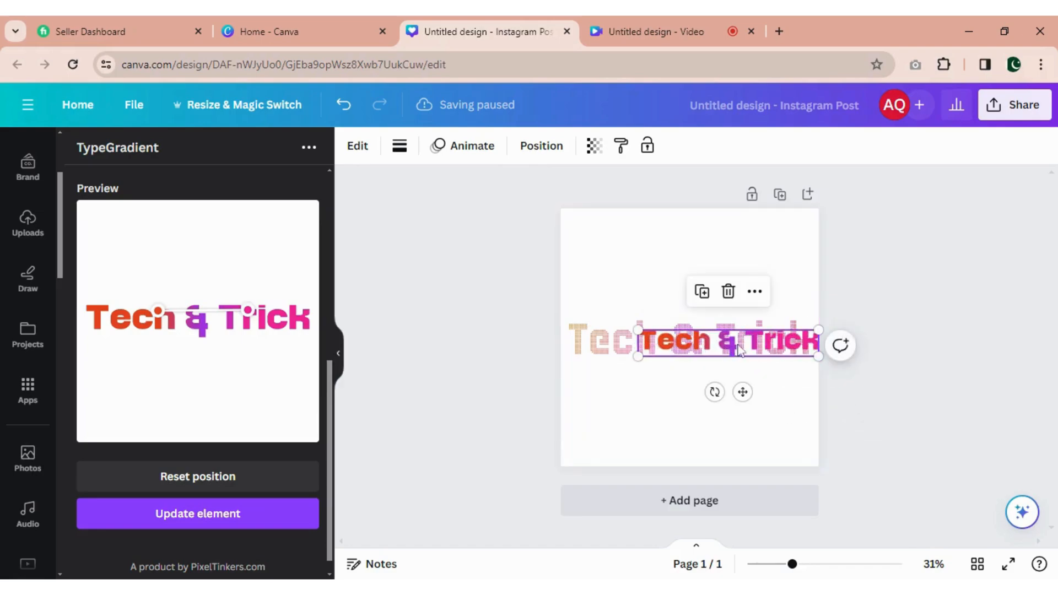
{"action": "left_click_drag", "start_coordinate": [735, 344], "coordinate": [696, 380]}
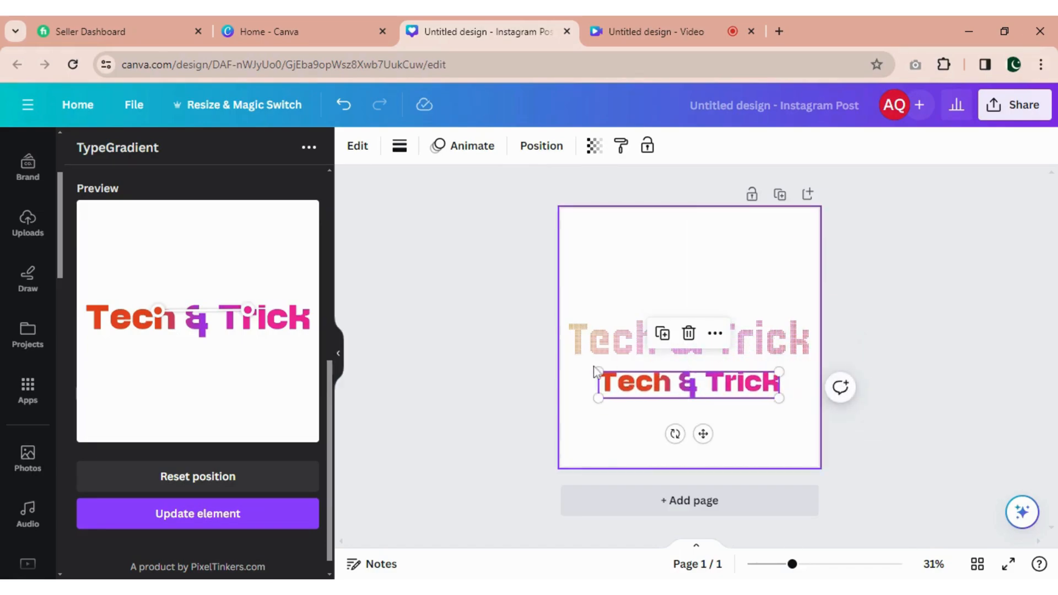
{"action": "left_click_drag", "start_coordinate": [598, 372], "coordinate": [570, 365]}
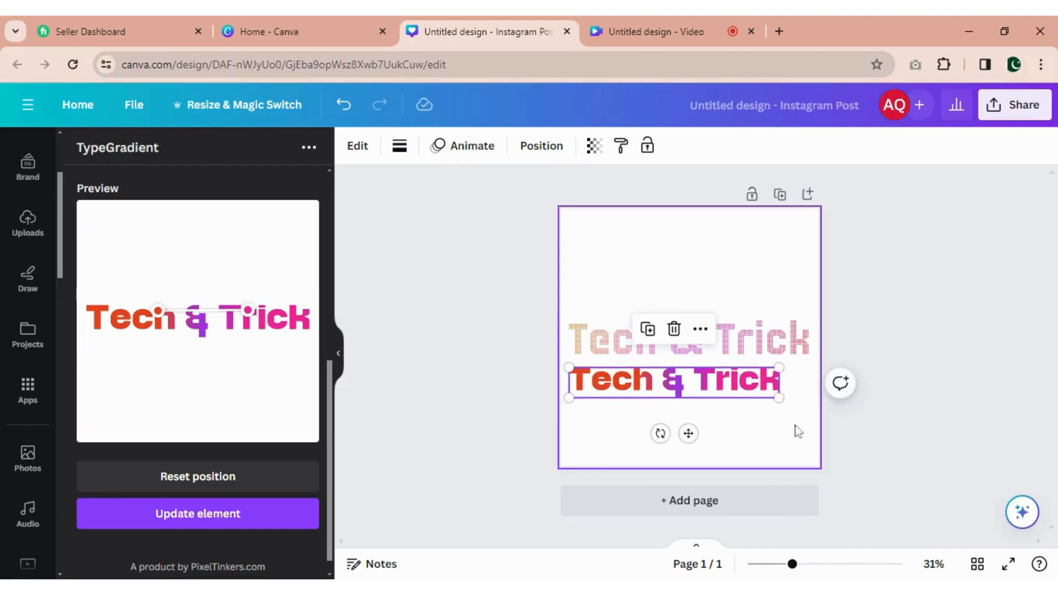
{"action": "left_click_drag", "start_coordinate": [779, 397], "coordinate": [695, 337]}
- Select both "Tech & Trick" texts and move them together to the upper part of the page
{"action": "left_click", "coordinate": [756, 438]}
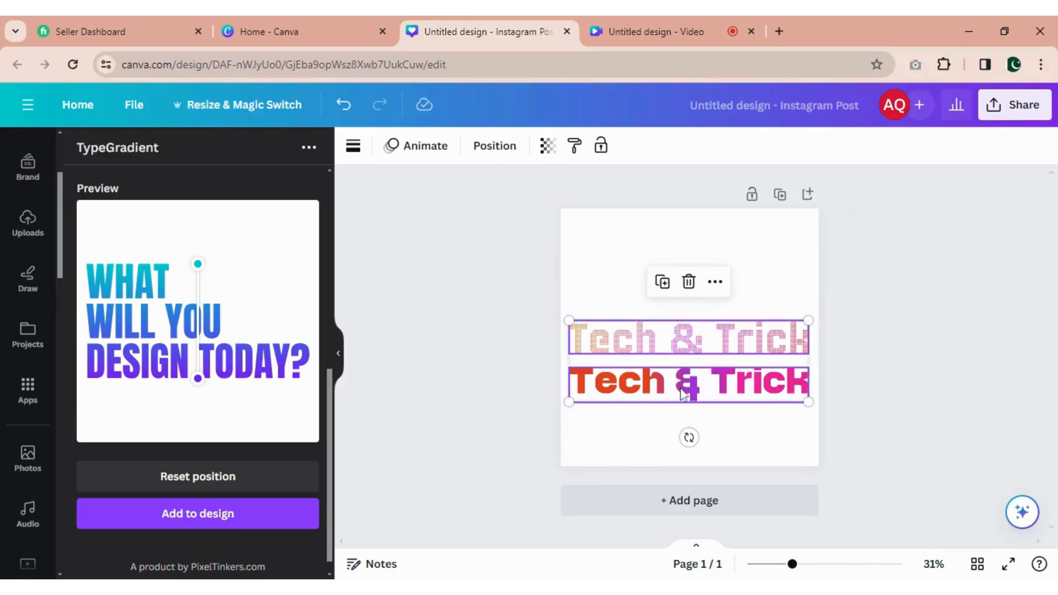
{"action": "left_click_drag", "start_coordinate": [683, 381], "coordinate": [682, 300]}
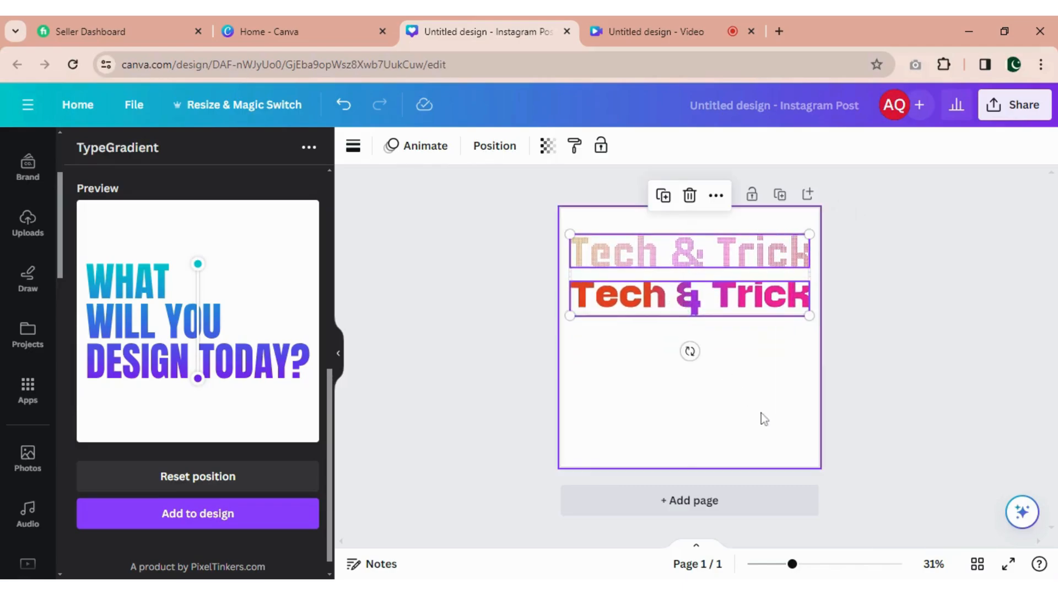
{"action": "left_click", "coordinate": [760, 418]}
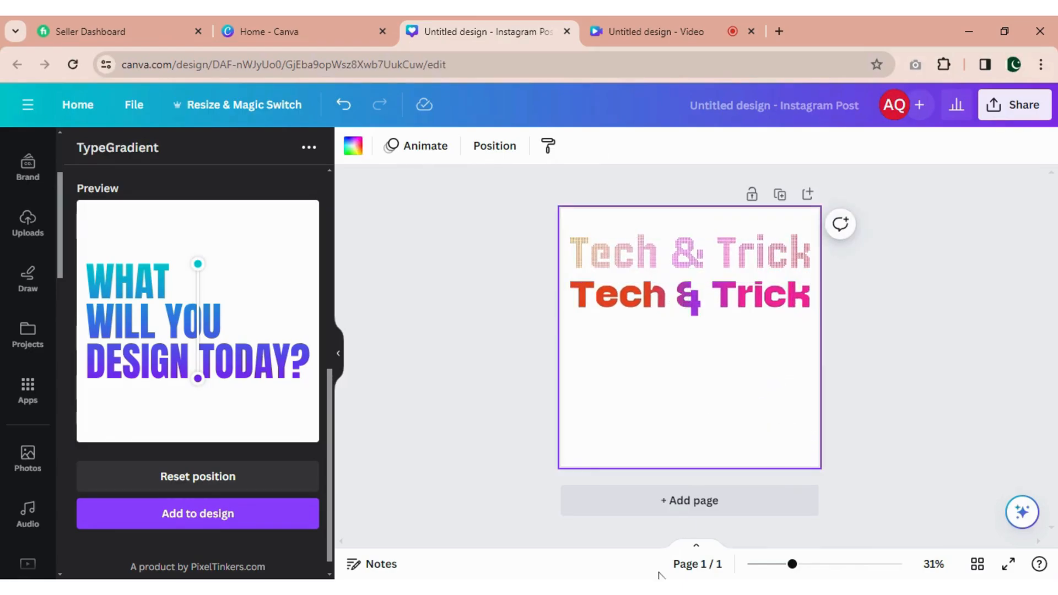